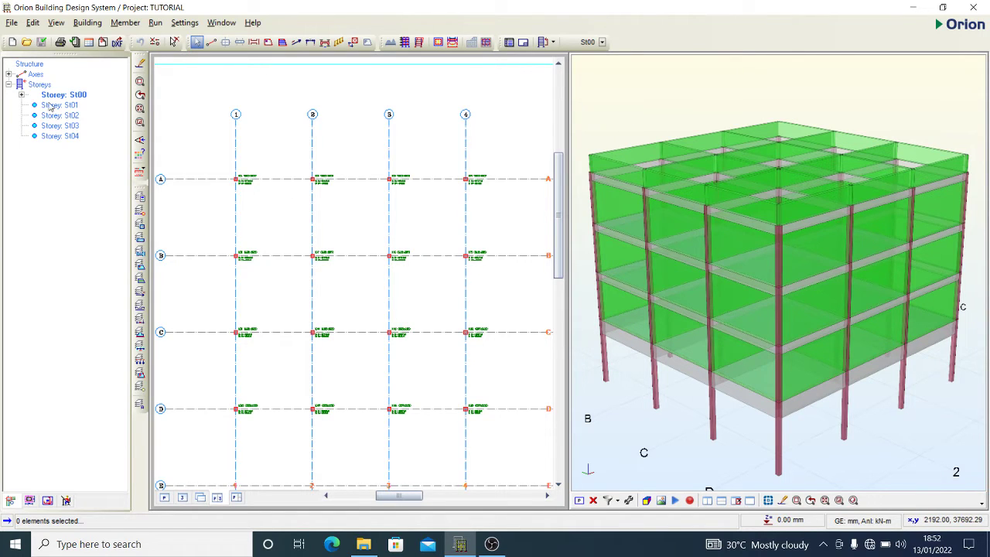
# Expand ground storey St00, then switch to storey St01's plan
pyautogui.click(68, 137)
pyautogui.doubleClick(80, 98)
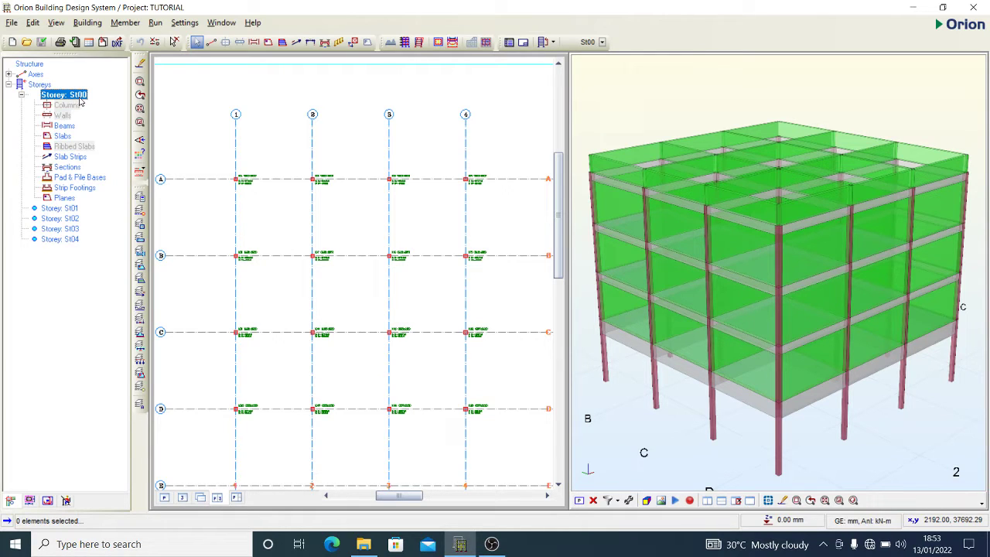
pyautogui.click(22, 94)
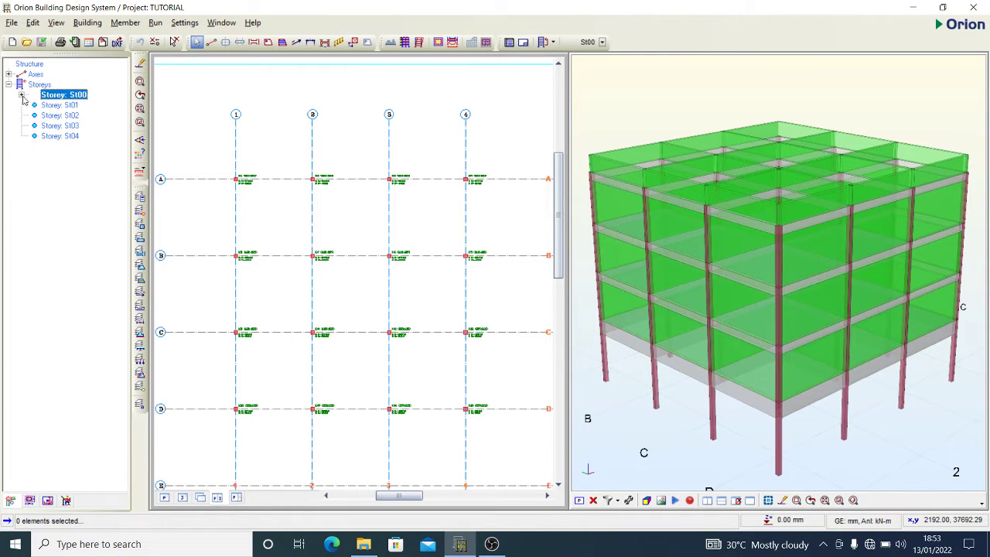
pyautogui.doubleClick(61, 106)
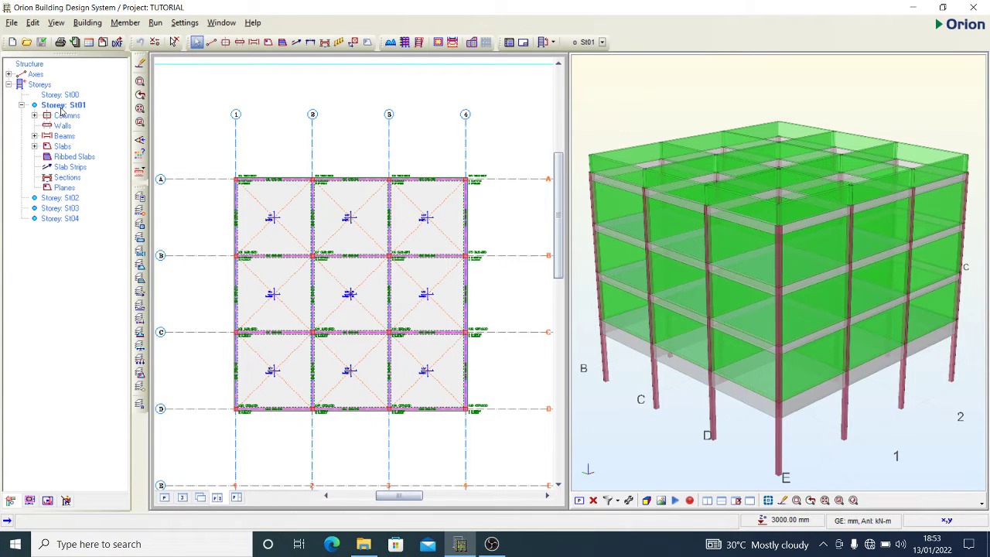
pyautogui.click(21, 104)
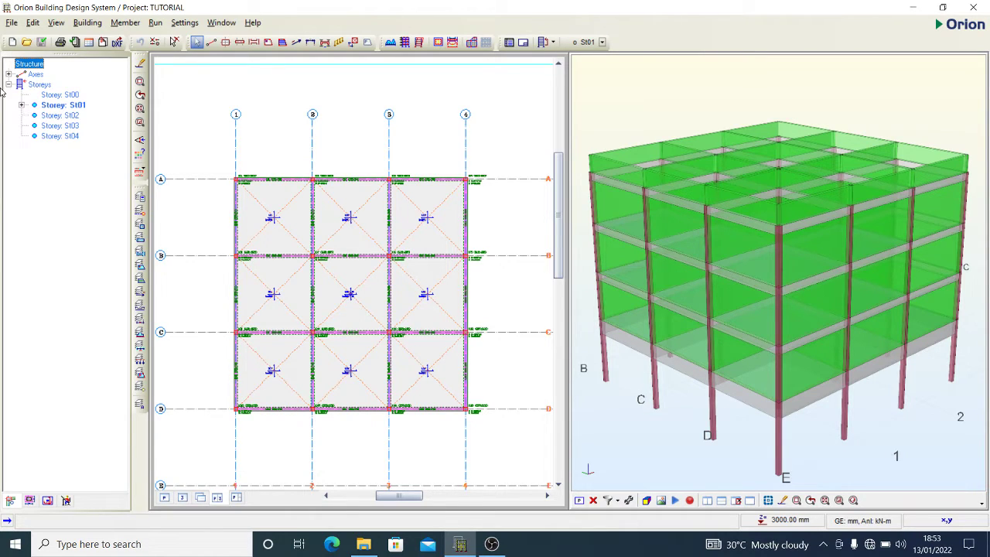
# View storey St02, return to St00 and close the 3D view window
pyautogui.doubleClick(61, 115)
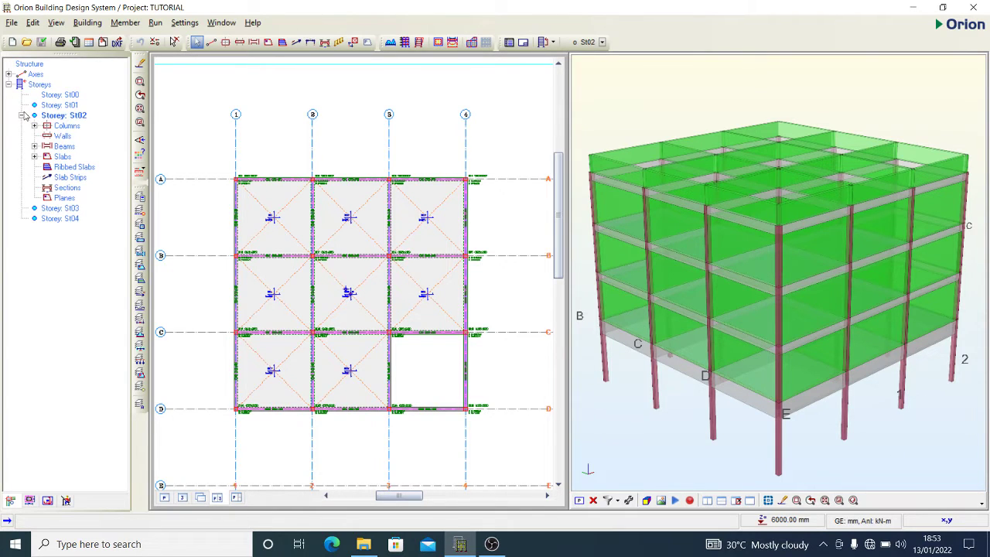
pyautogui.click(23, 116)
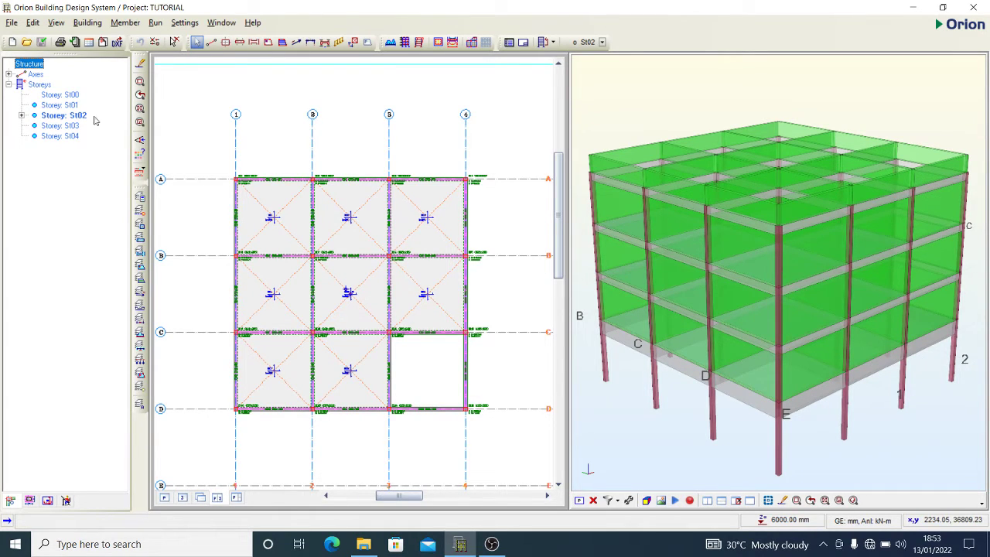
pyautogui.doubleClick(74, 96)
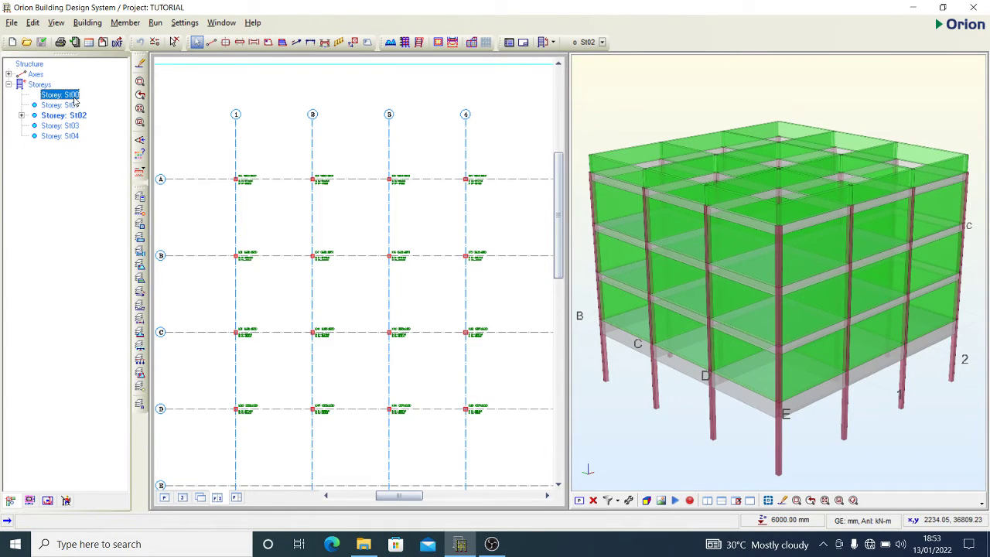
pyautogui.click(166, 497)
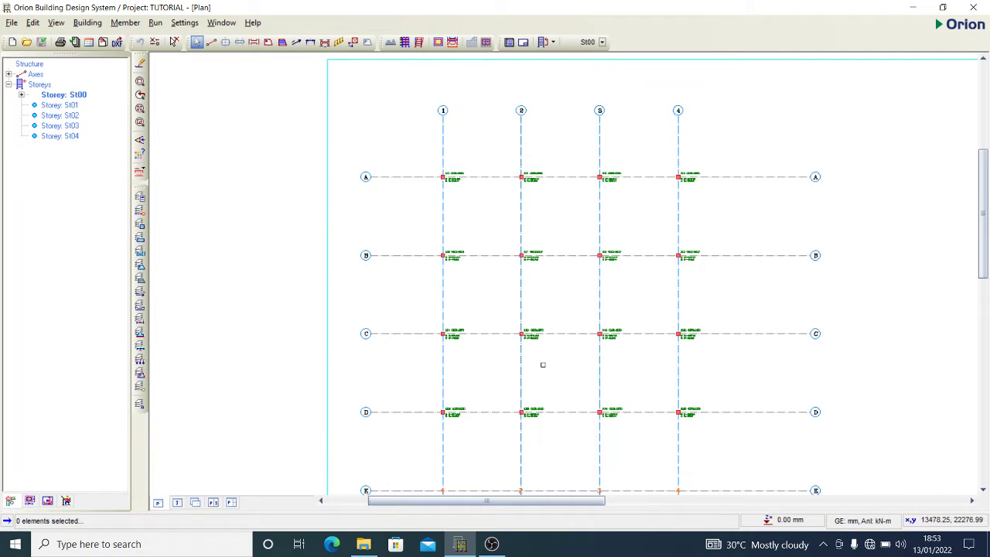
# In View Settings, untick the LC1: G and LC4: Q load values
pyautogui.scroll(2, 579, 291)
pyautogui.scroll(5, 590, 132)
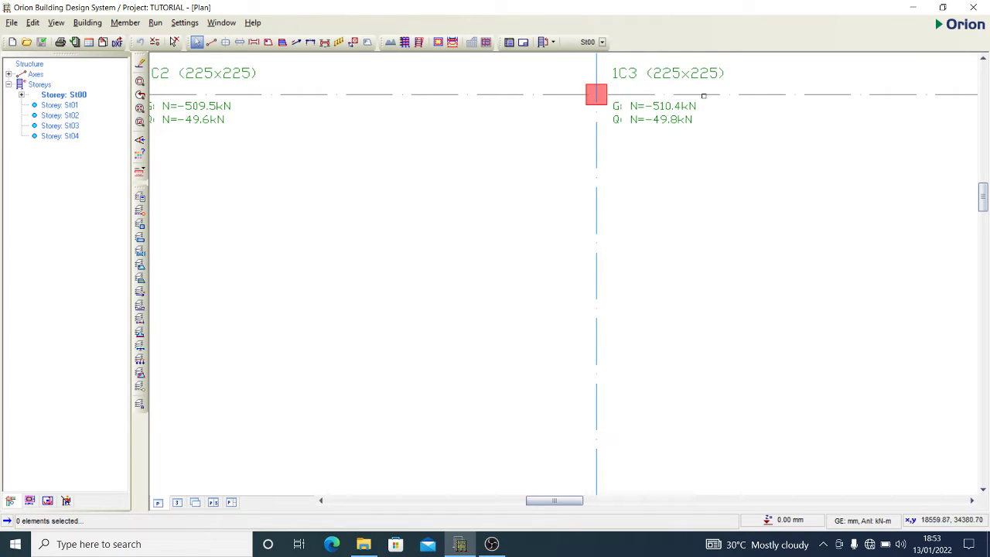
pyautogui.scroll(-2, 520, 107)
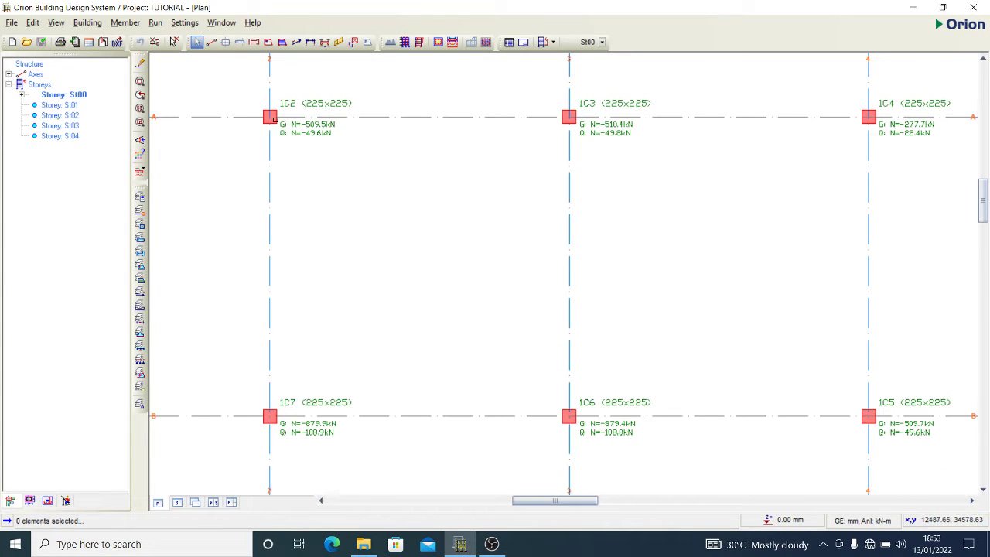
pyautogui.scroll(-2, 588, 179)
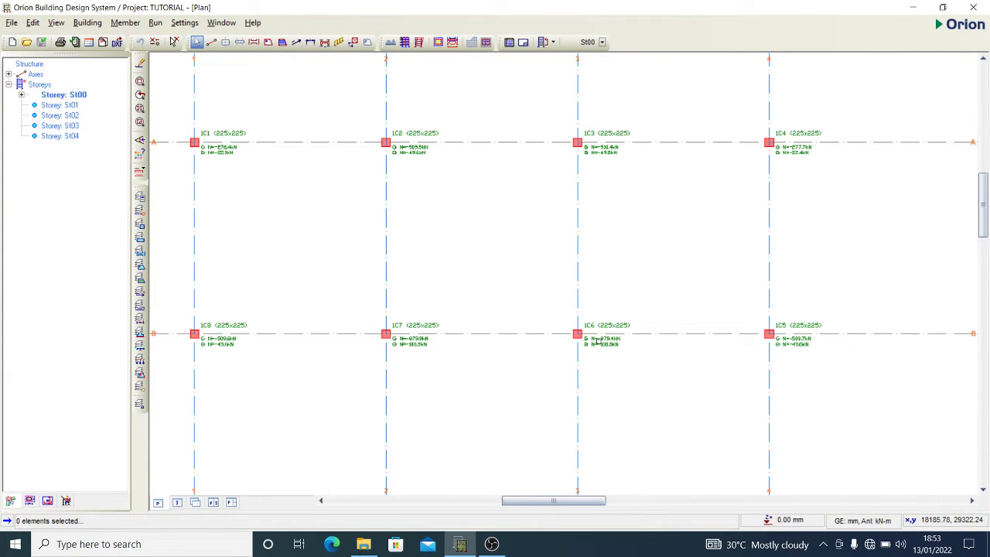
pyautogui.scroll(1, 608, 337)
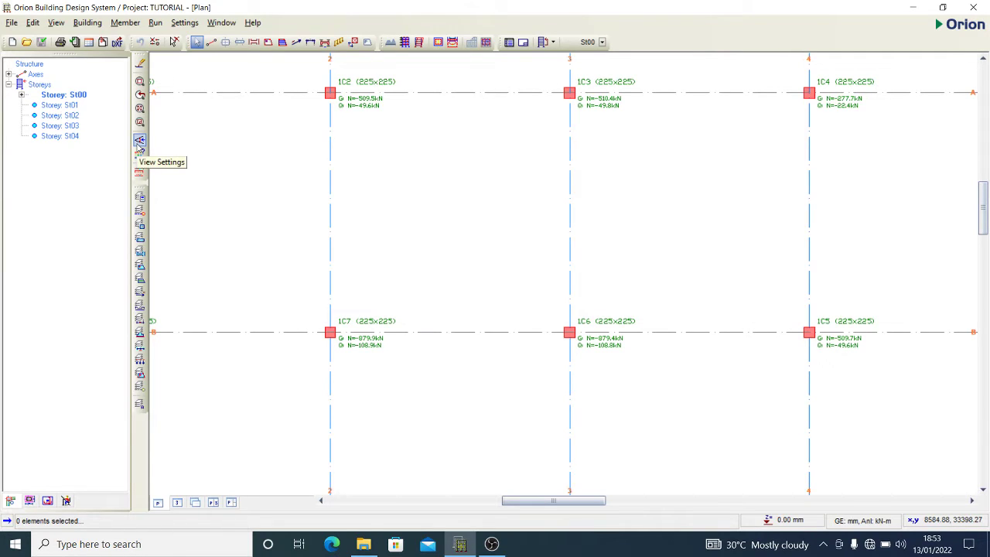
pyautogui.click(139, 146)
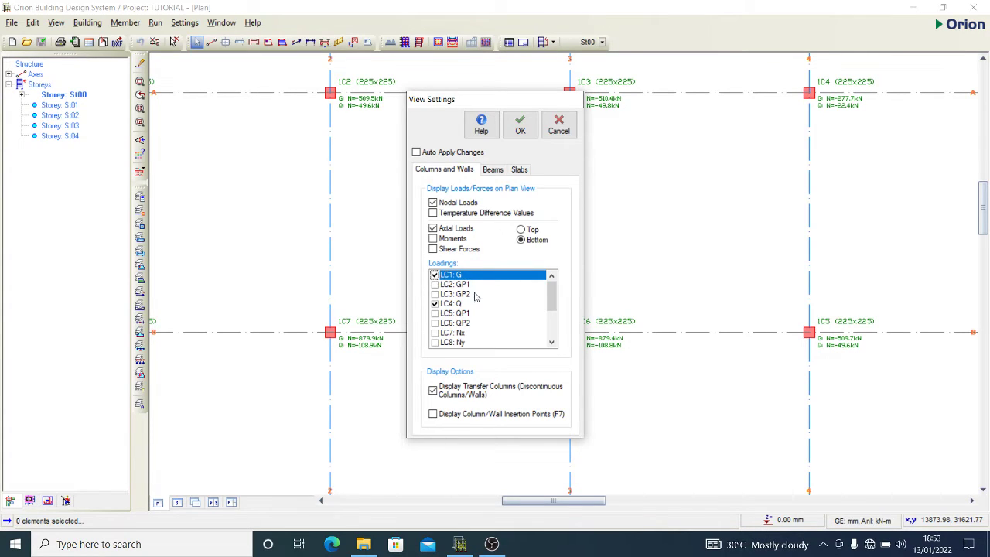
pyautogui.click(435, 304)
pyautogui.click(435, 275)
pyautogui.click(554, 128)
pyautogui.click(506, 186)
# Re-tick LC1: G and LC4: Q so column axial loads label the St00 plan
pyautogui.scroll(-3, 495, 184)
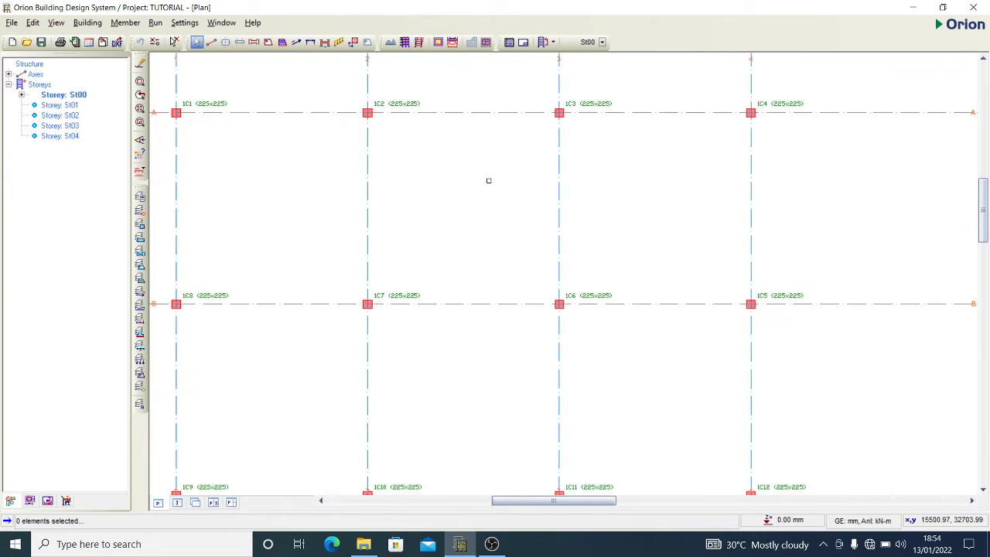
pyautogui.scroll(2, 506, 281)
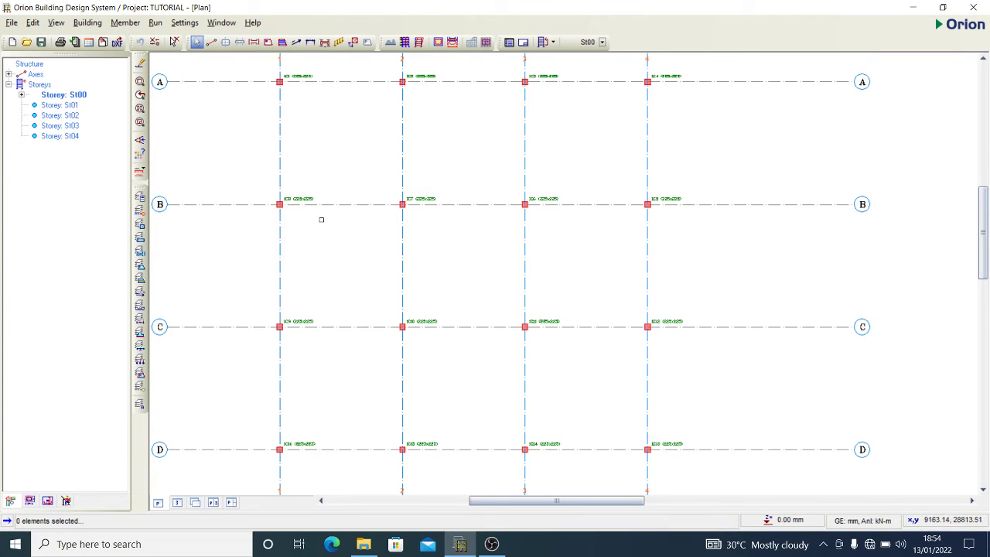
pyautogui.click(140, 140)
pyautogui.click(434, 276)
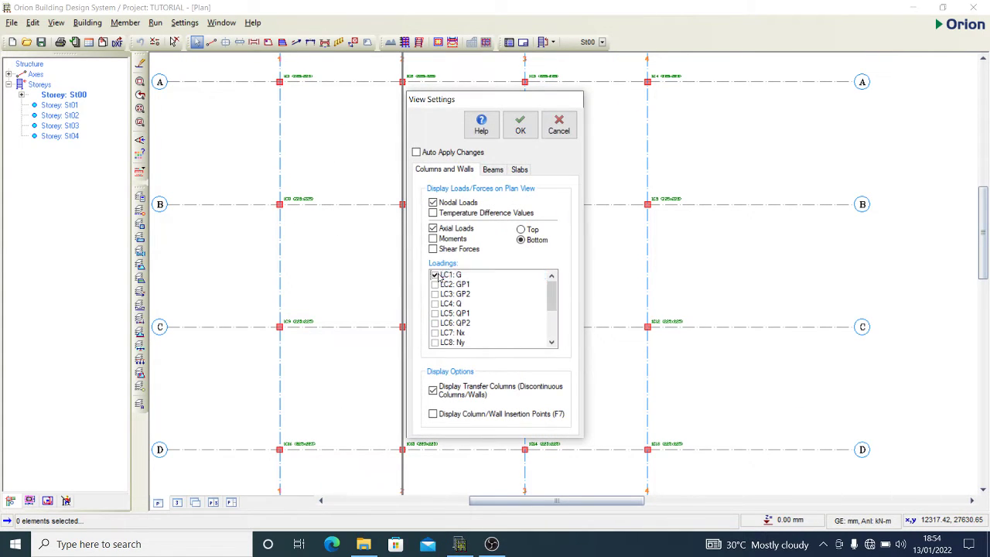
pyautogui.click(435, 304)
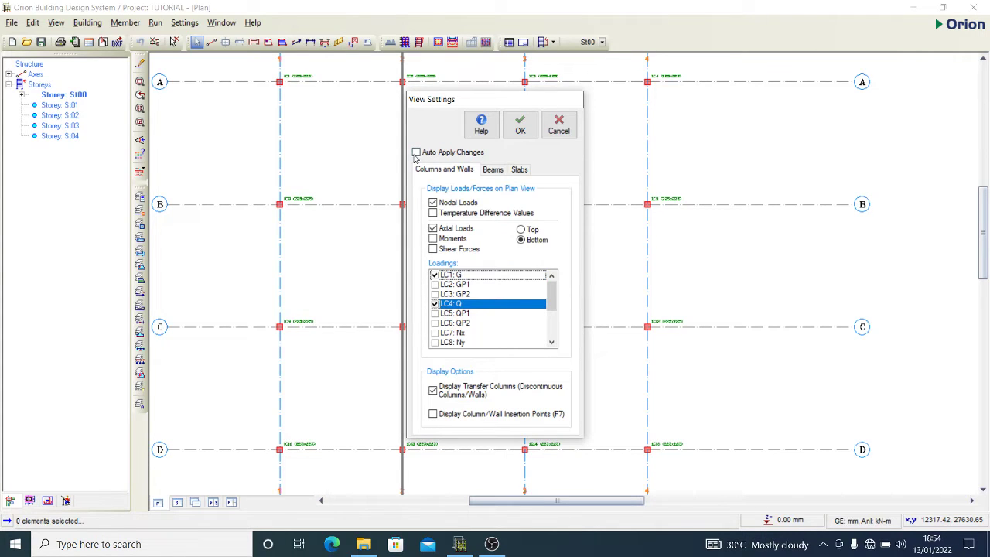
pyautogui.click(521, 125)
pyautogui.scroll(3, 391, 69)
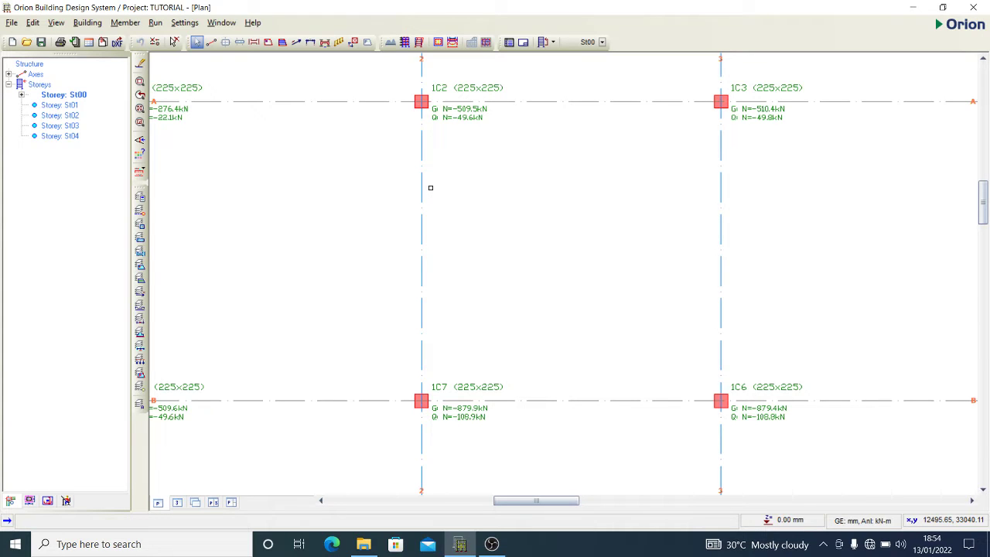
pyautogui.scroll(-5, 510, 214)
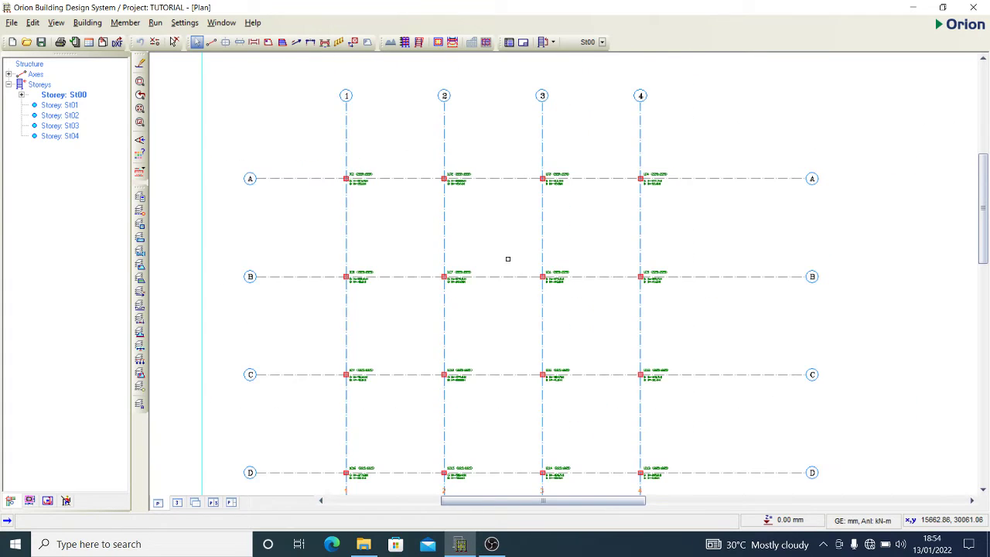
pyautogui.scroll(6, 508, 259)
pyautogui.scroll(-3, 449, 124)
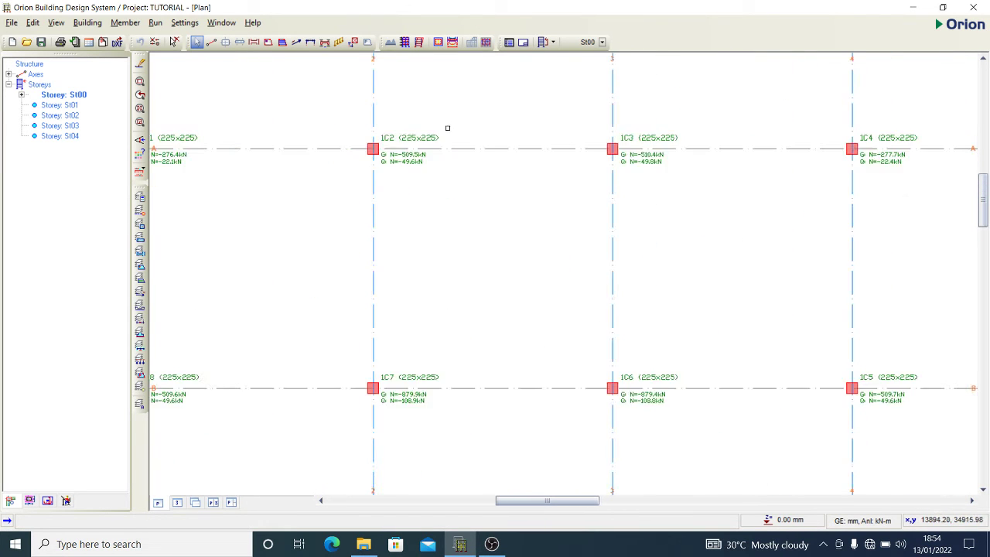
pyautogui.scroll(-2, 448, 128)
pyautogui.scroll(5, 410, 416)
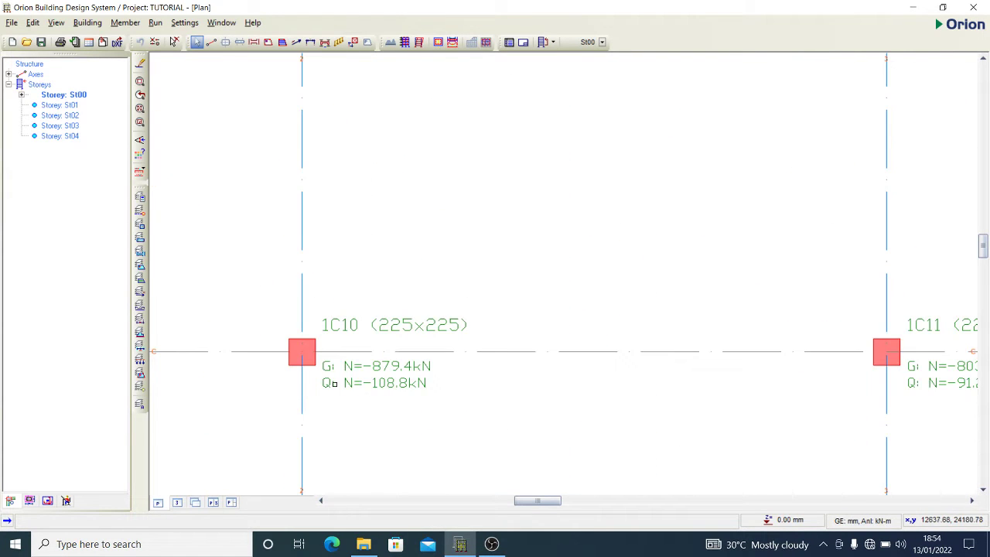
pyautogui.scroll(-3, 334, 383)
pyautogui.scroll(3, 382, 380)
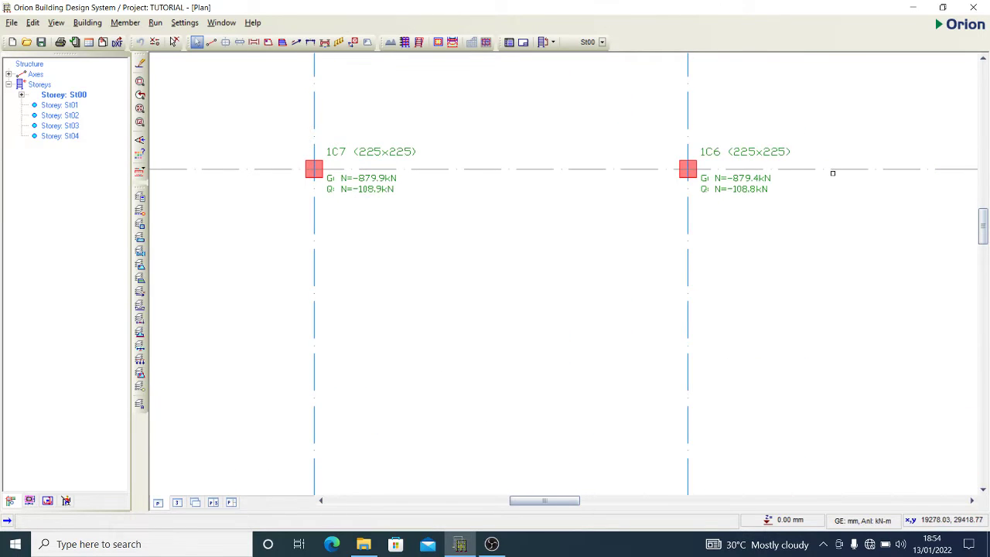
pyautogui.scroll(-3, 559, 272)
pyautogui.scroll(4, 616, 335)
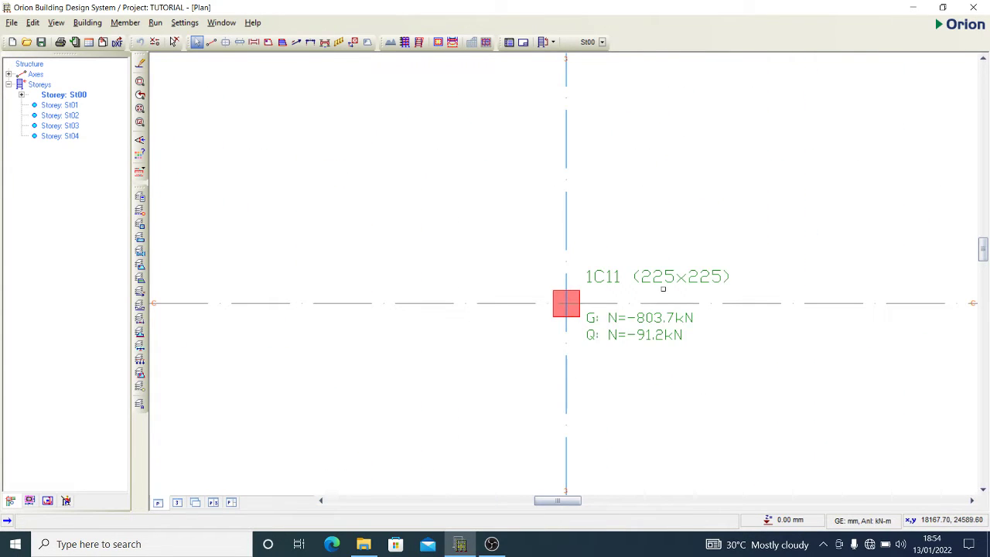
pyautogui.scroll(-3, 510, 349)
pyautogui.scroll(4, 453, 332)
pyautogui.scroll(-1, 488, 334)
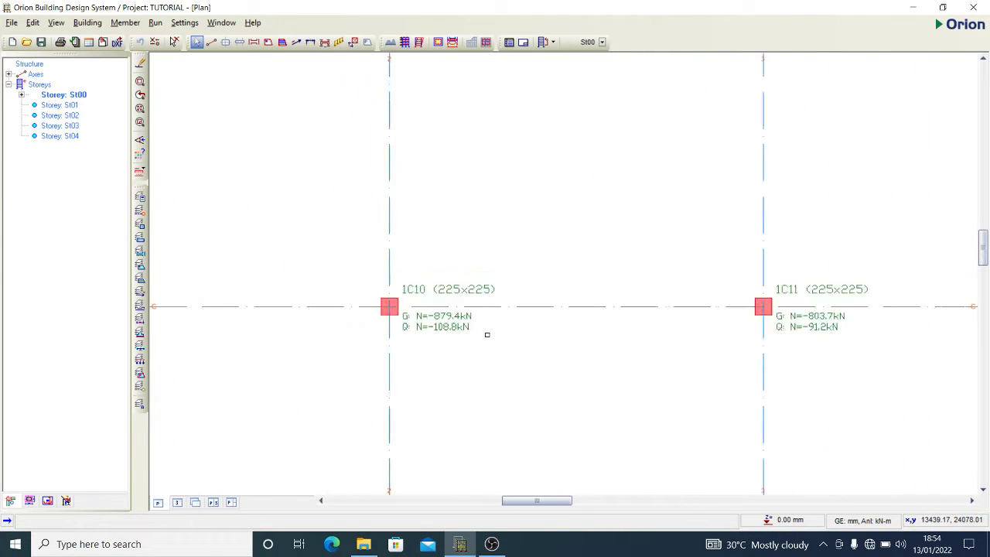
pyautogui.scroll(-4, 487, 334)
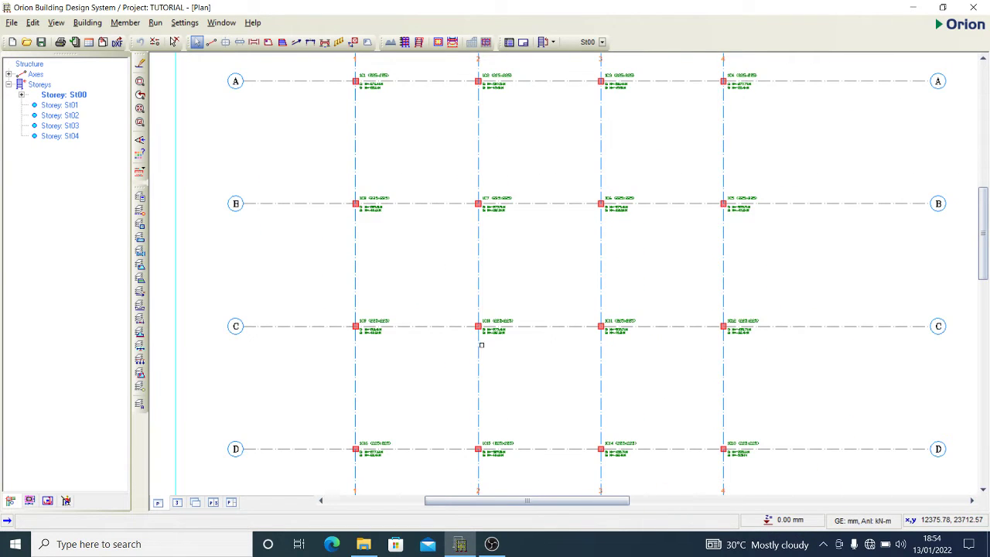
pyautogui.scroll(-2, 504, 426)
pyautogui.scroll(5, 471, 403)
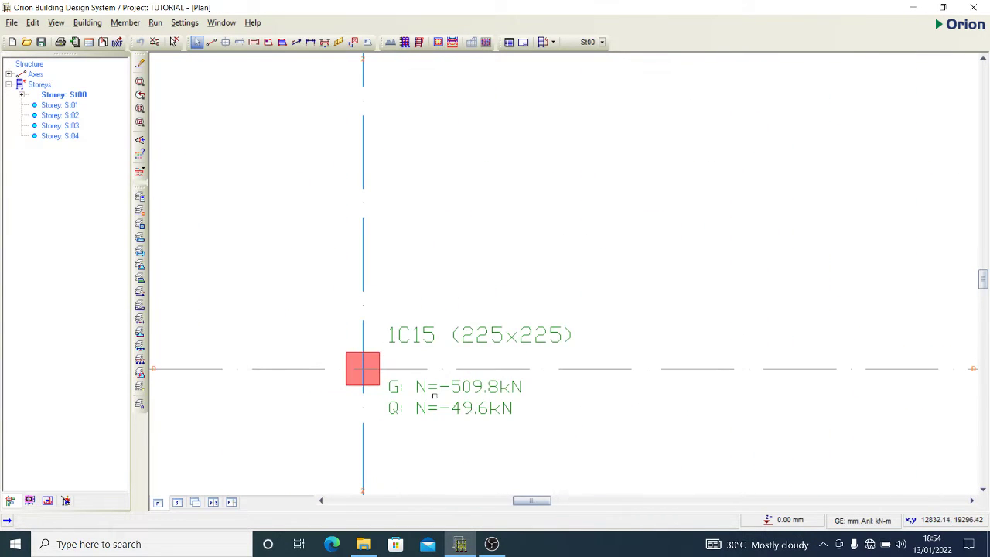
pyautogui.scroll(-2, 435, 395)
pyautogui.scroll(2, 680, 396)
pyautogui.scroll(-3, 596, 376)
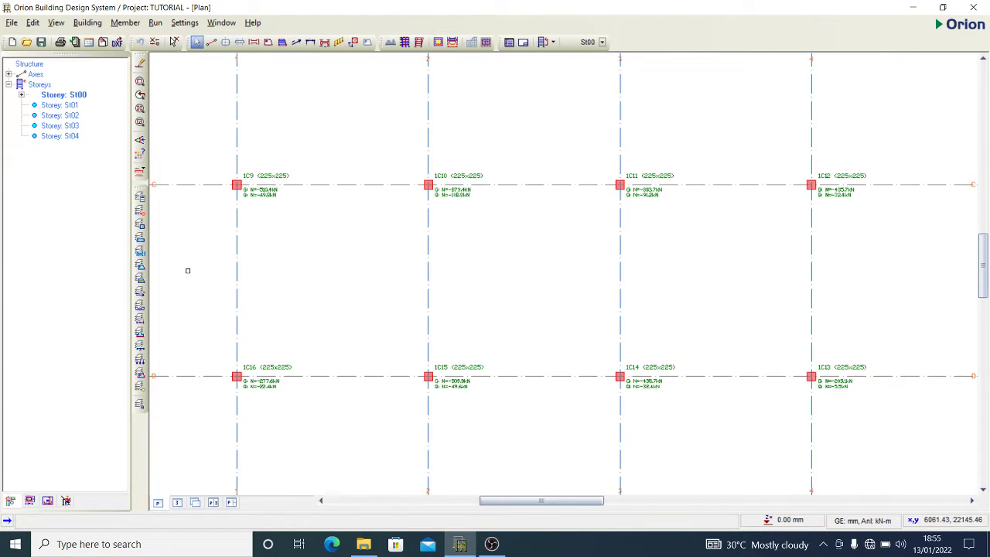
pyautogui.scroll(4, 223, 187)
pyautogui.scroll(-5, 341, 418)
pyautogui.scroll(1, 486, 122)
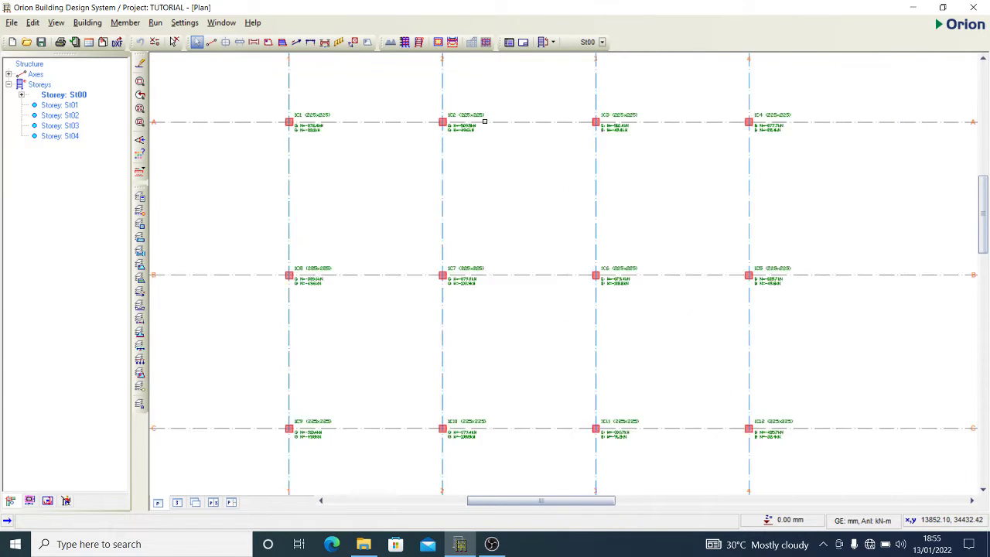
pyautogui.scroll(2, 485, 122)
# Window-select interior columns 1C7, 1C6, 1C10 and 1C11
pyautogui.scroll(-3, 404, 165)
pyautogui.click(365, 219)
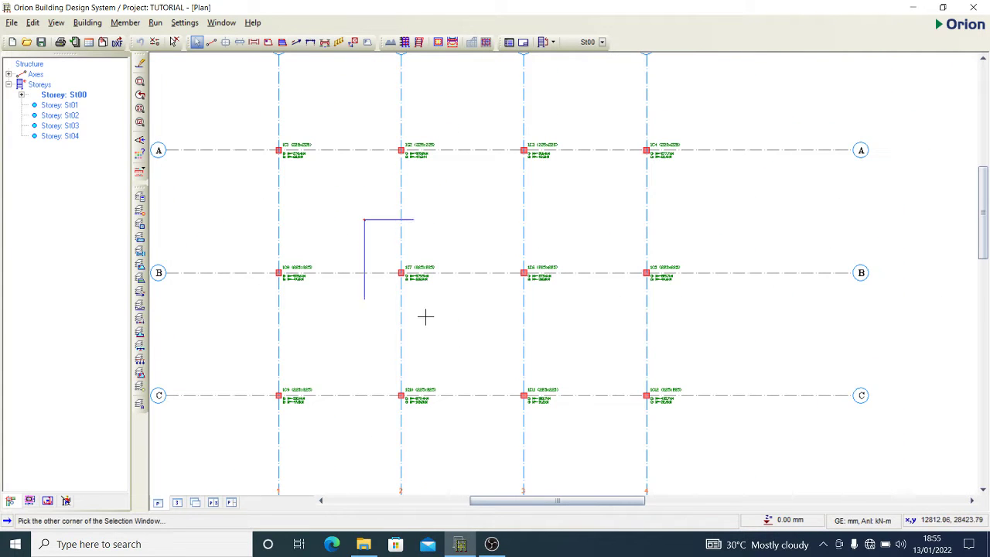
pyautogui.click(589, 471)
pyautogui.scroll(-1, 552, 250)
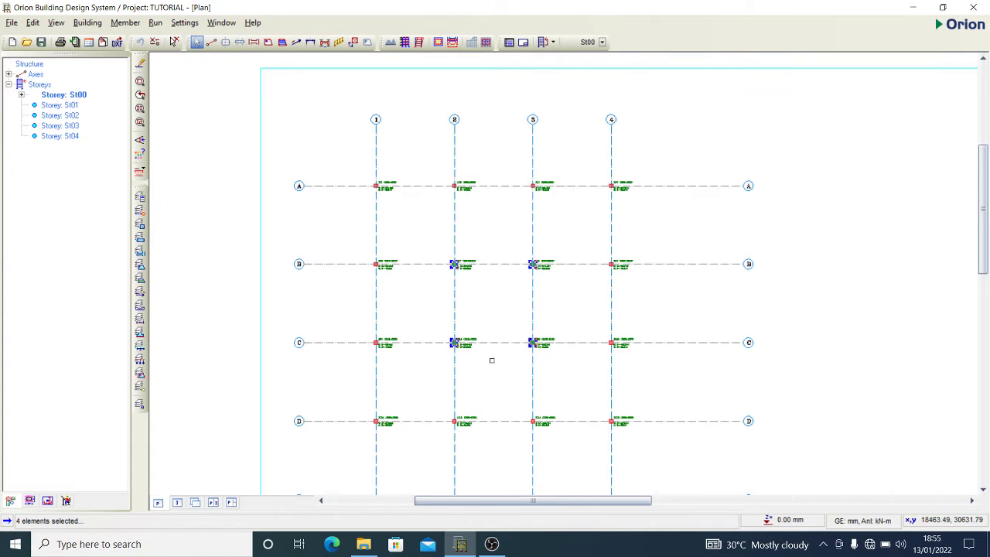
pyautogui.scroll(3, 491, 359)
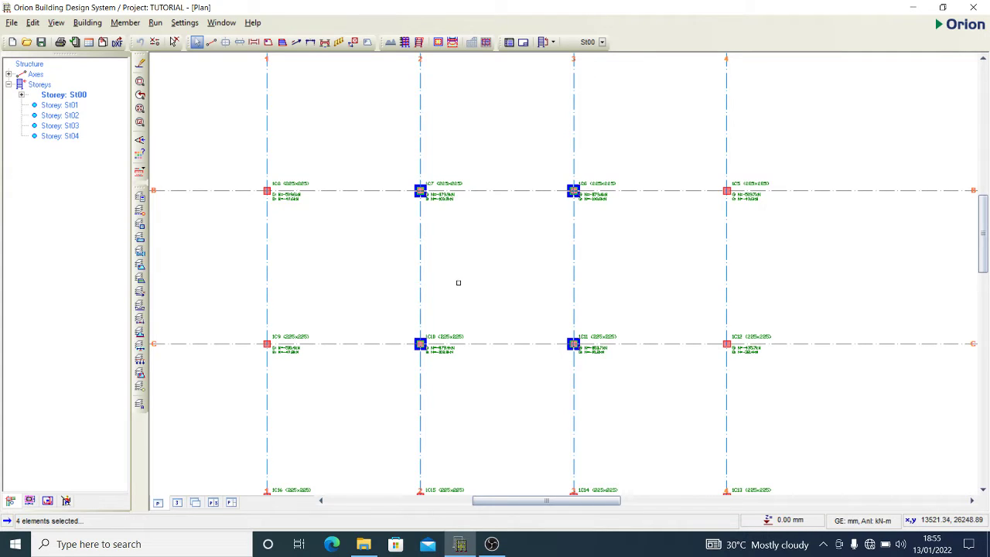
# Start Insert Pile Cap for those columns, then cancel the Pile Base Options dialog
pyautogui.rightClick(472, 260)
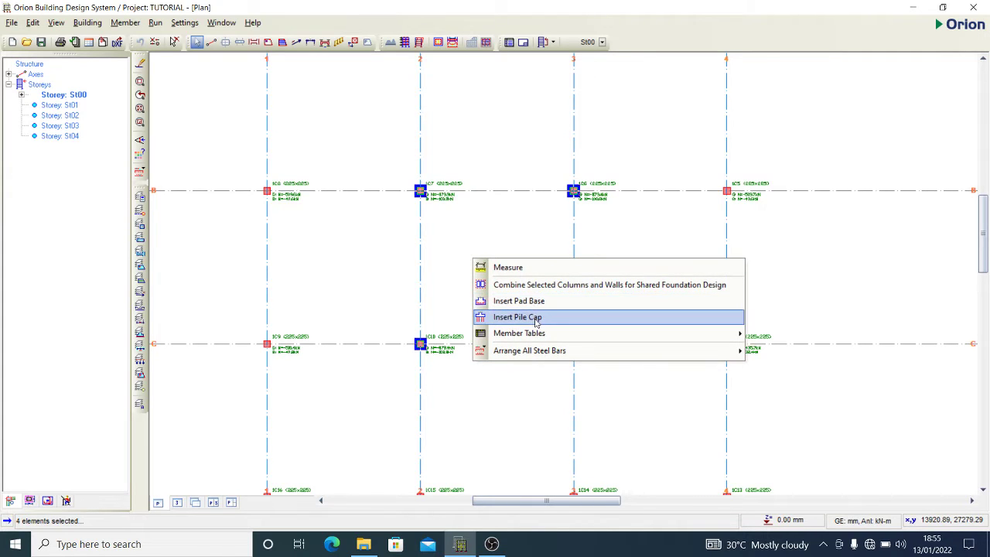
pyautogui.click(536, 318)
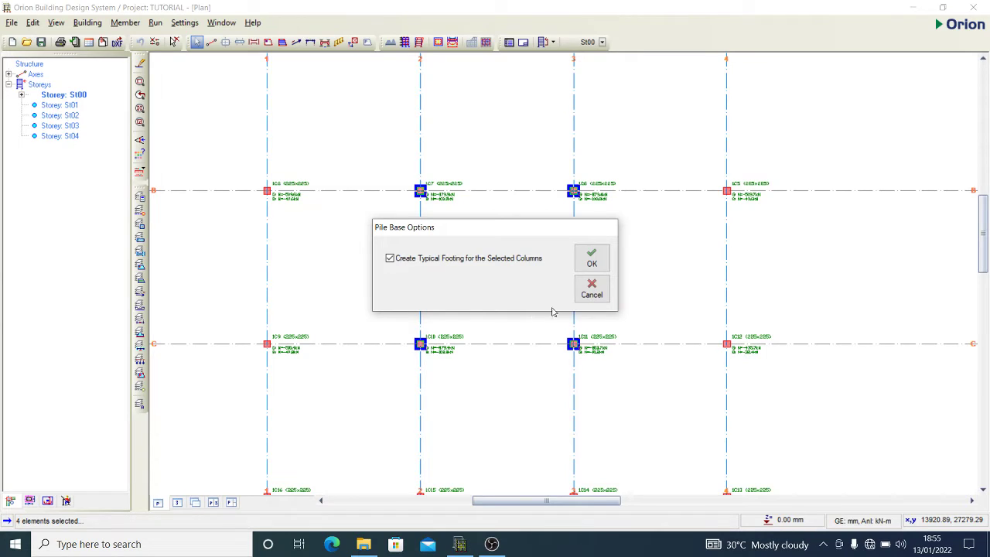
pyautogui.click(591, 296)
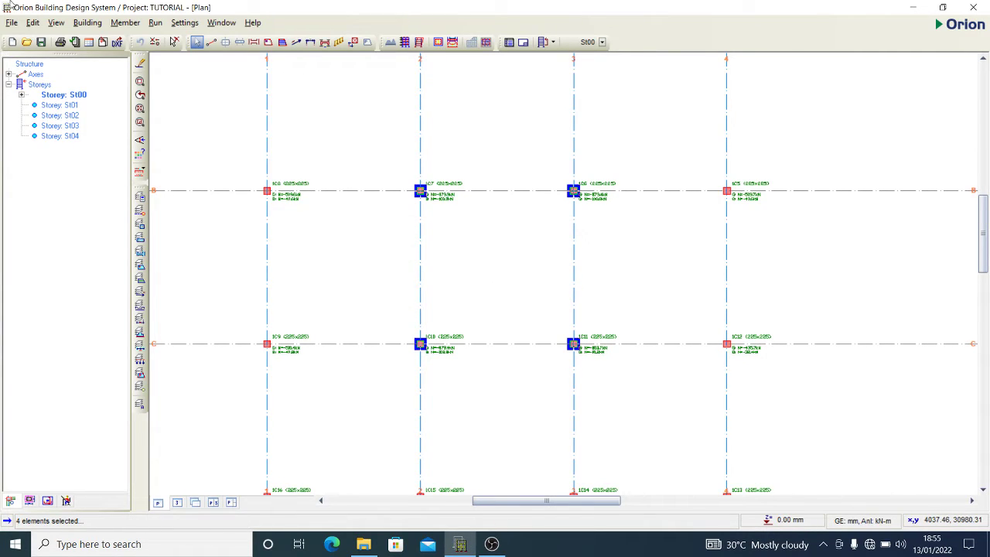
pyautogui.click(154, 22)
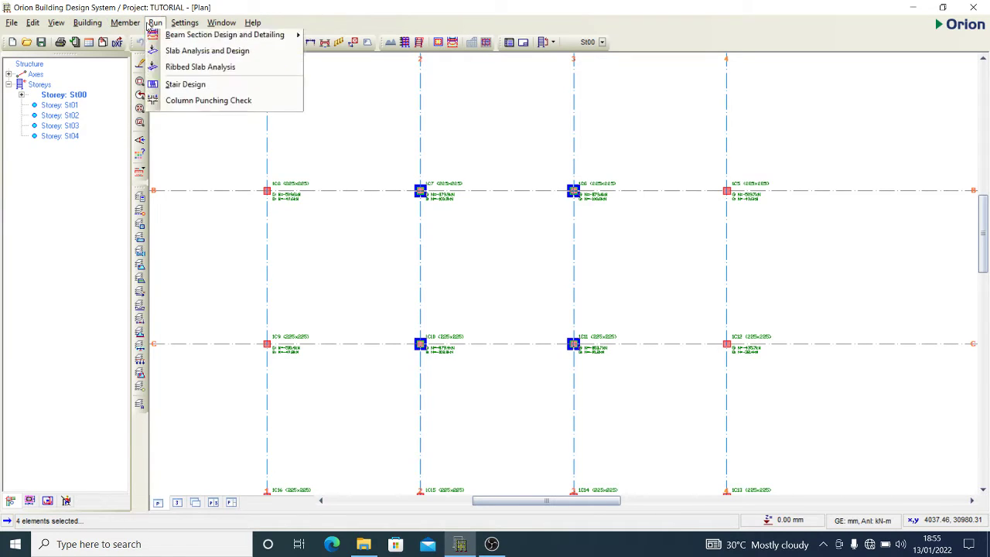
pyautogui.click(176, 55)
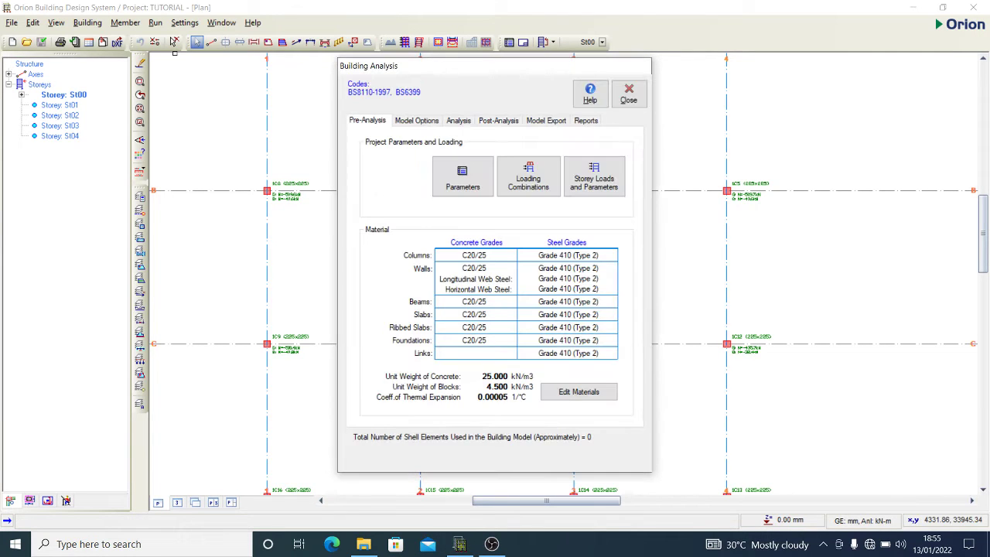
pyautogui.click(467, 123)
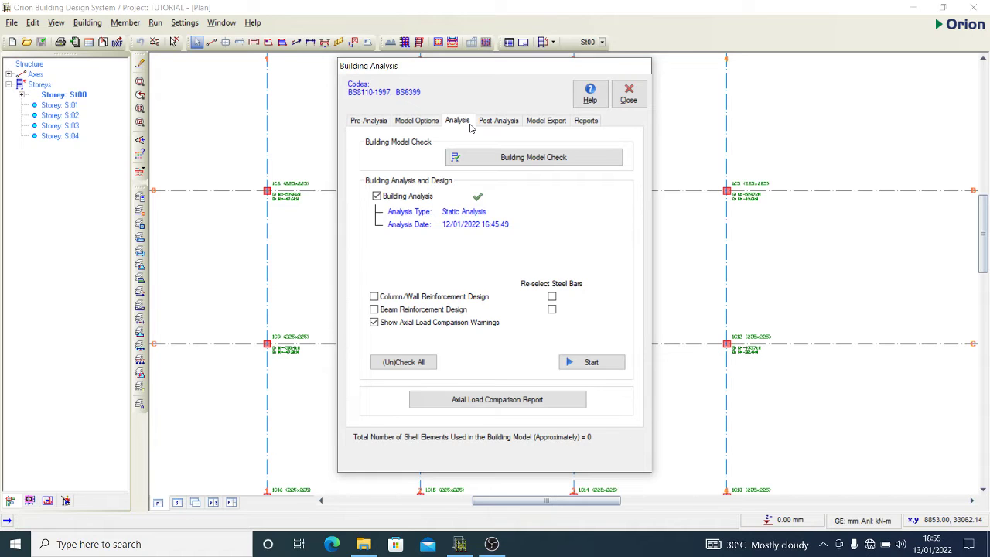
pyautogui.click(630, 91)
# Insert a typical pile cap for the four selected columns via Pile Base Options
pyautogui.rightClick(511, 245)
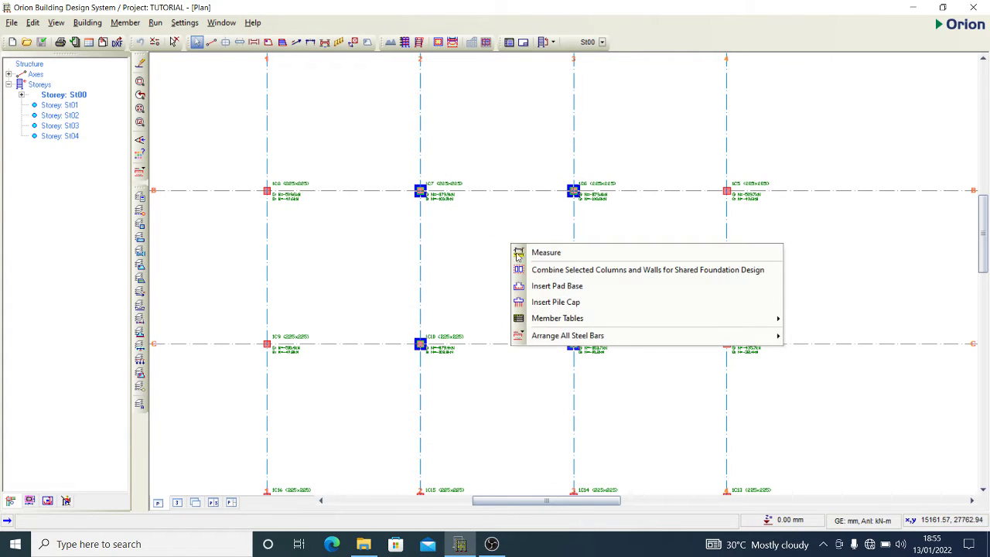
pyautogui.click(556, 302)
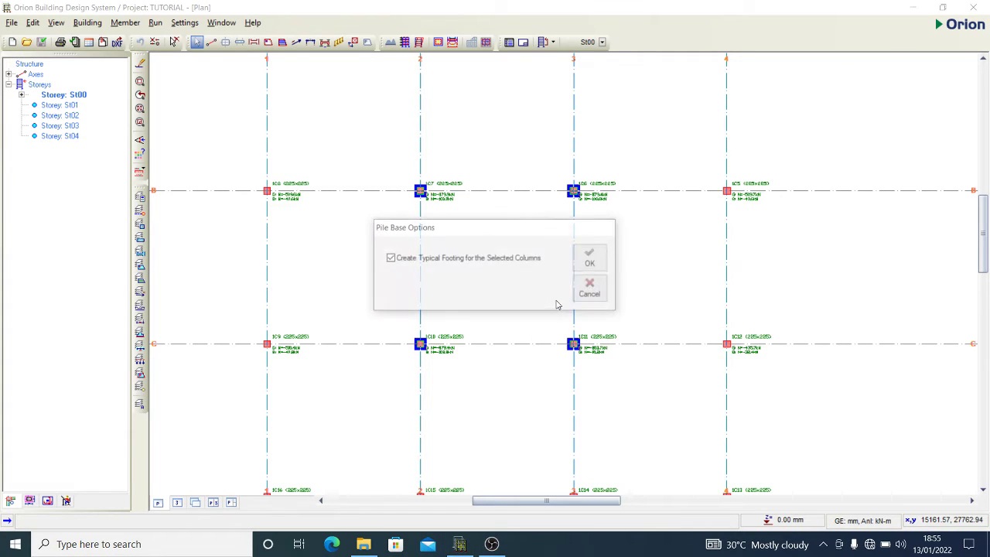
pyautogui.click(593, 267)
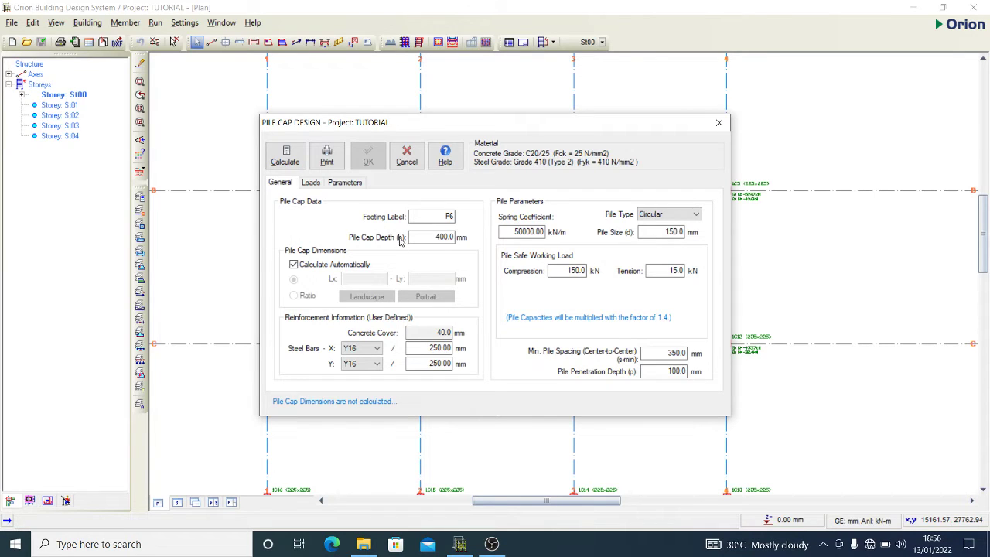
# Set pile cap depth to 1000 and Y12 steel bars in both X and Y directions
pyautogui.doubleClick(437, 237)
pyautogui.write('1000')
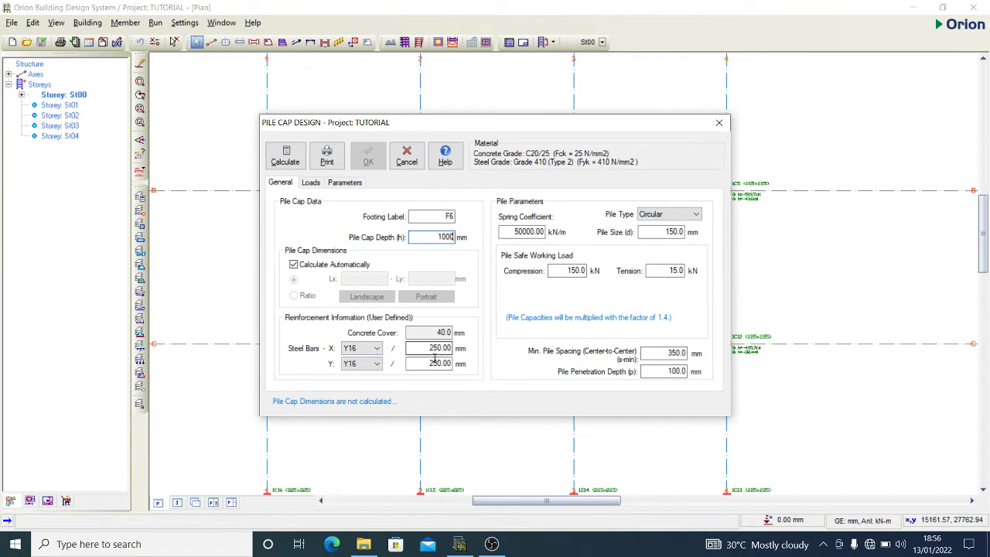
pyautogui.click(376, 351)
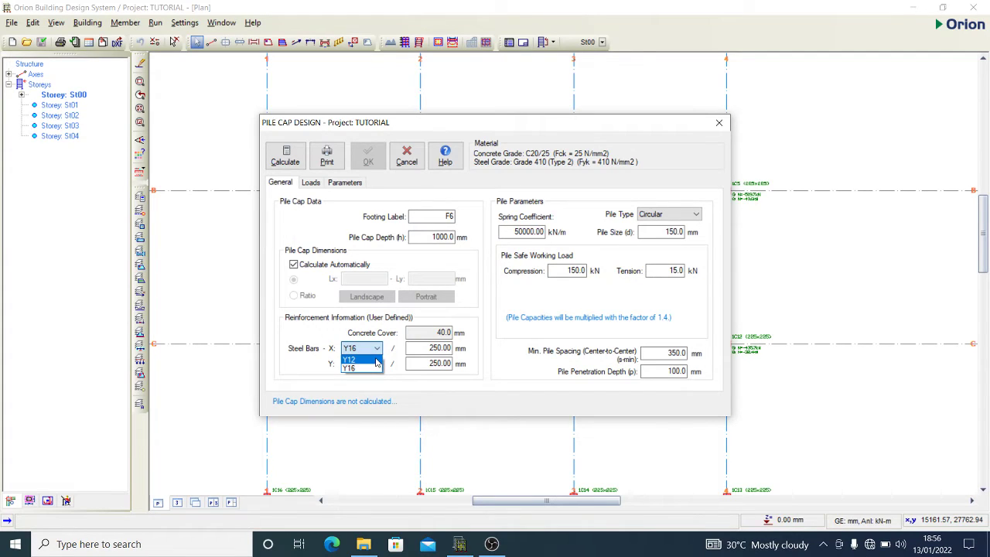
pyautogui.click(376, 360)
pyautogui.click(376, 364)
pyautogui.click(375, 376)
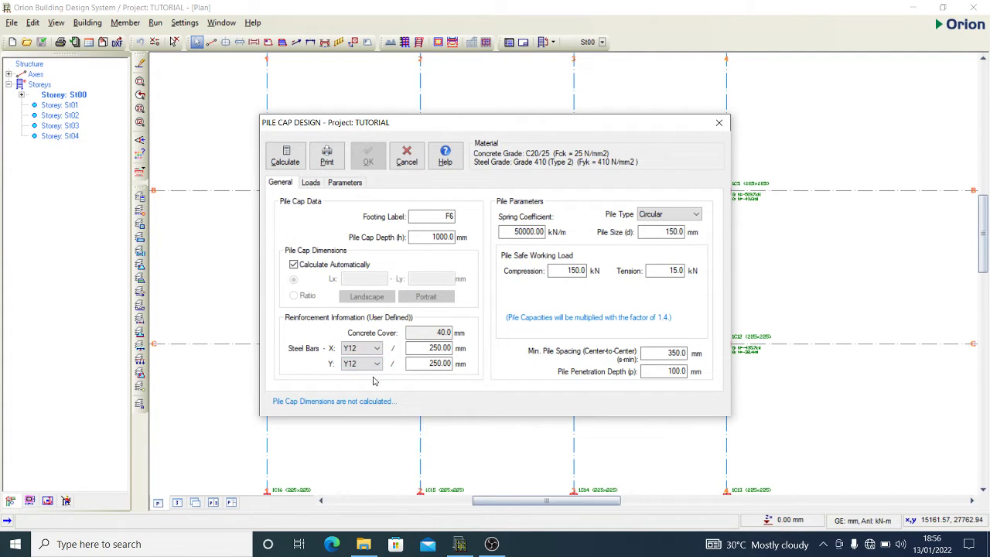
pyautogui.doubleClick(529, 232)
pyautogui.doubleClick(577, 270)
# Enter 1072.7 kN pile compression load and 600 mm pile size, keeping Circular pile type
pyautogui.write('1072.7')
pyautogui.doubleClick(671, 231)
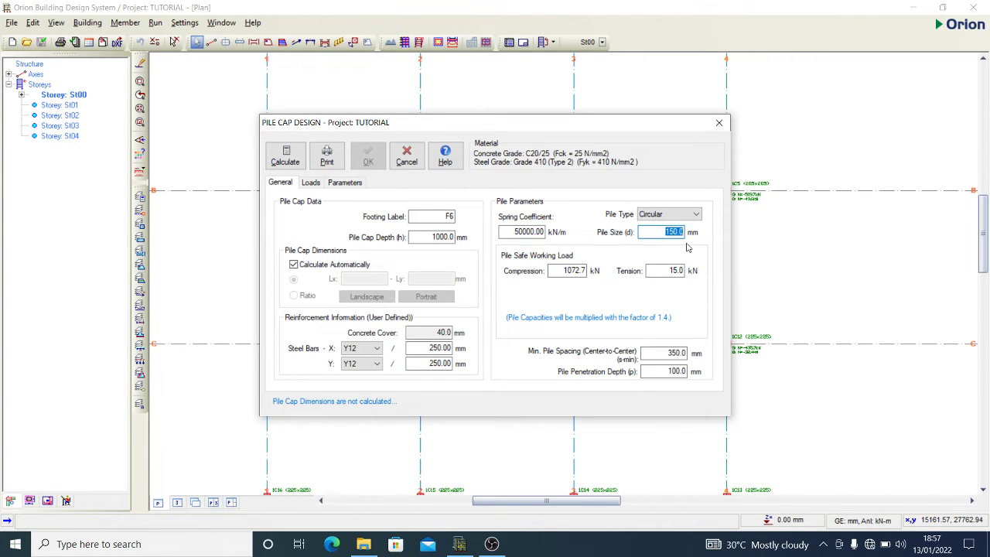
pyautogui.write('600')
pyautogui.click(695, 218)
pyautogui.click(693, 223)
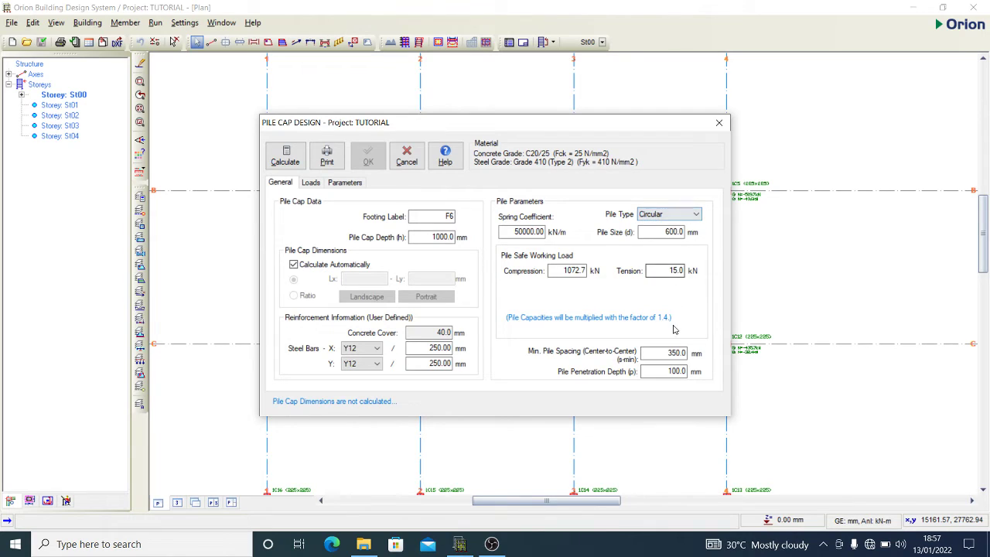
pyautogui.doubleClick(670, 352)
pyautogui.click(666, 370)
# On the Loads tab, choose Use Maximum Loads in All Combinations for F6
pyautogui.click(316, 183)
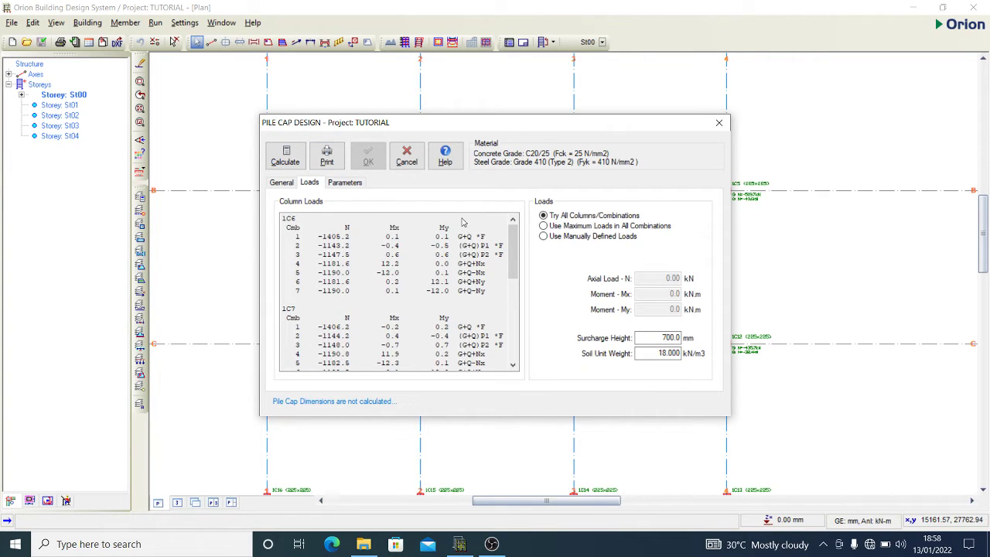
pyautogui.click(571, 238)
pyautogui.click(544, 226)
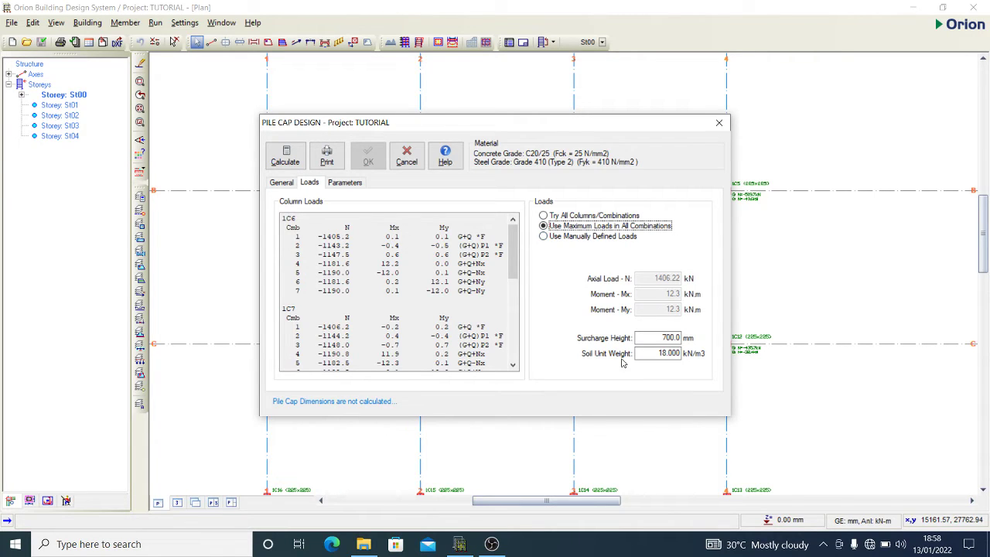
pyautogui.click(674, 355)
pyautogui.click(346, 183)
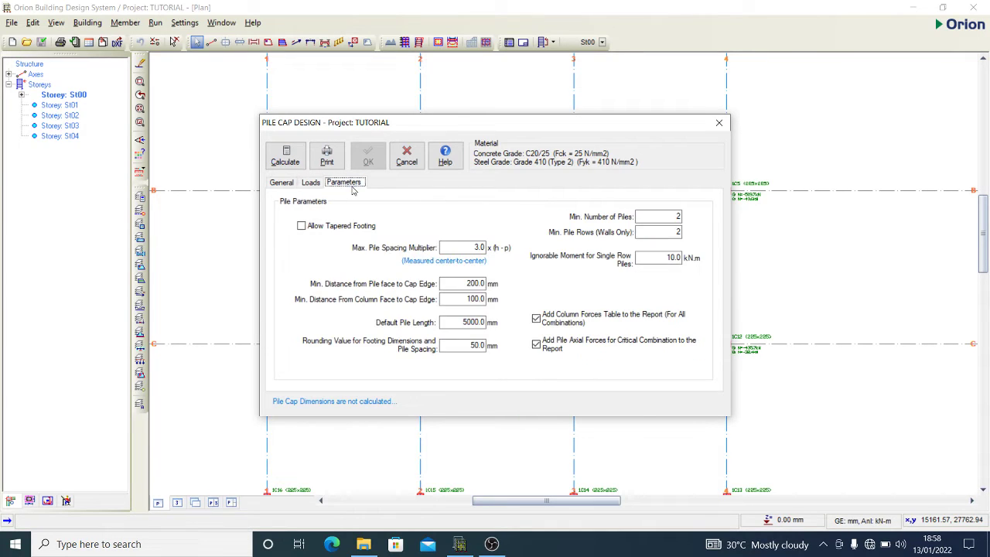
# Enter 1 for minimum number of piles and 30000 mm default pile length
pyautogui.doubleClick(646, 218)
pyautogui.write('1')
pyautogui.click(669, 231)
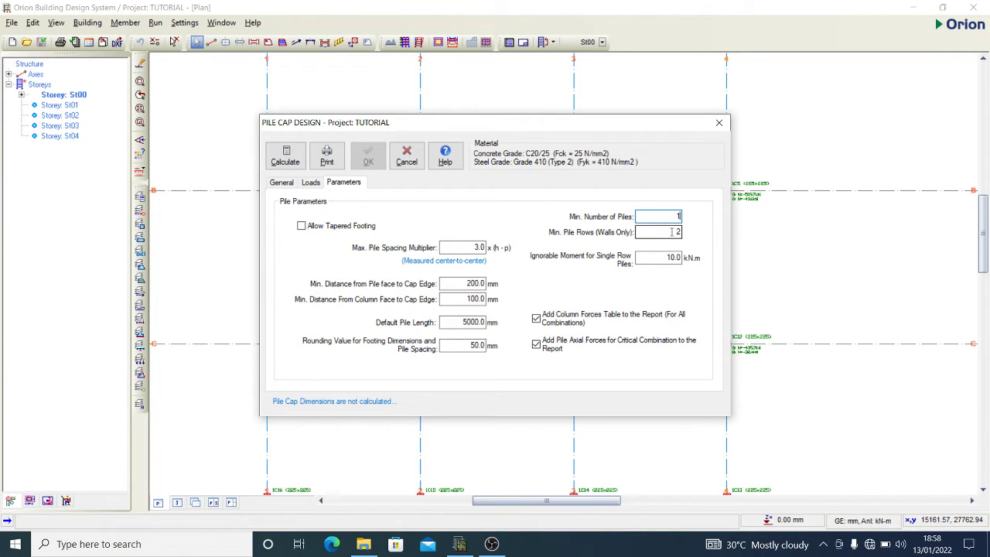
pyautogui.doubleClick(676, 232)
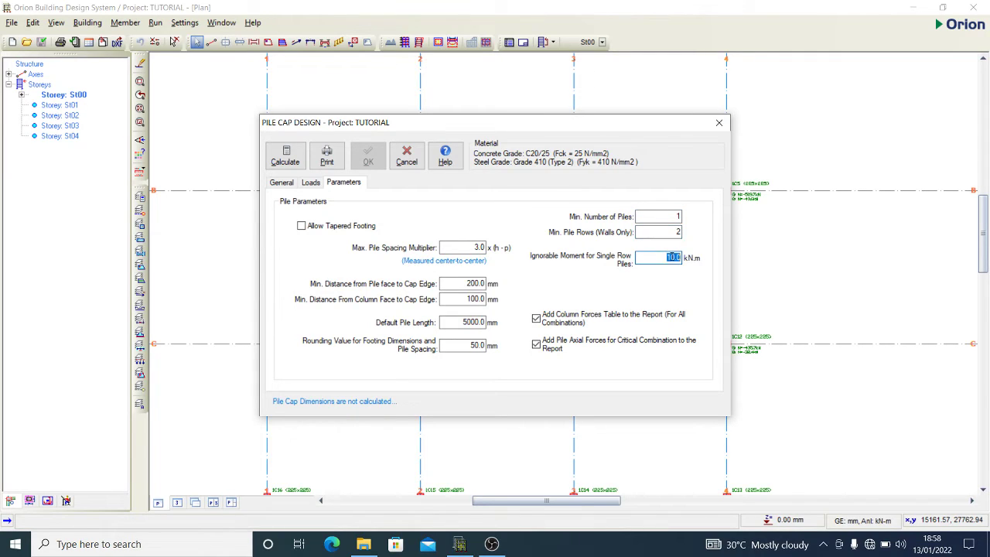
pyautogui.click(670, 257)
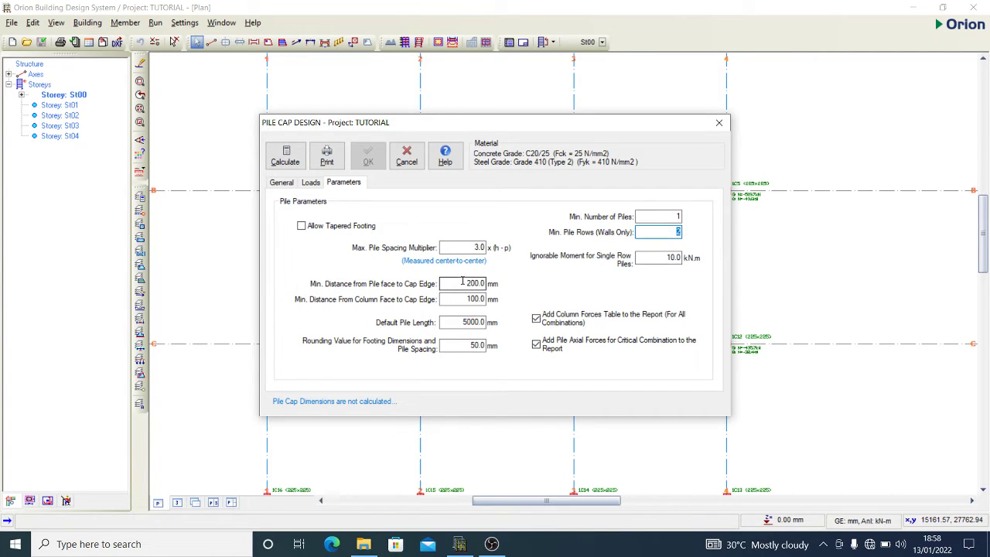
pyautogui.click(448, 321)
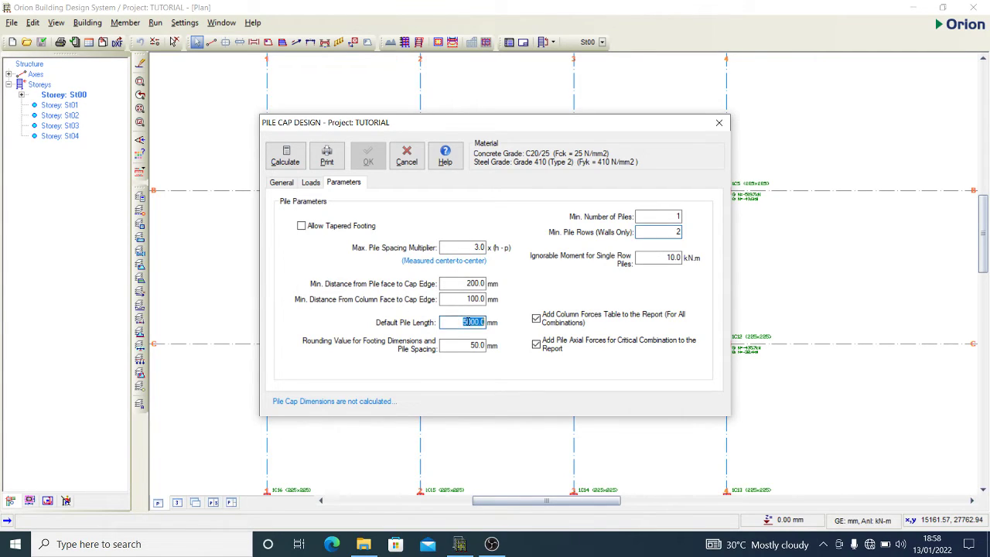
pyautogui.write('30000')
pyautogui.click(453, 348)
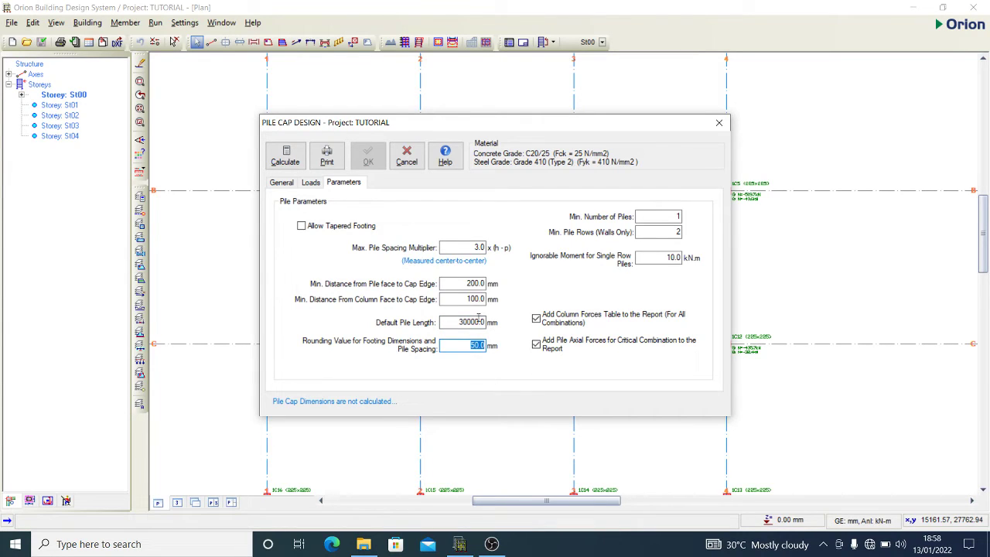
pyautogui.click(282, 183)
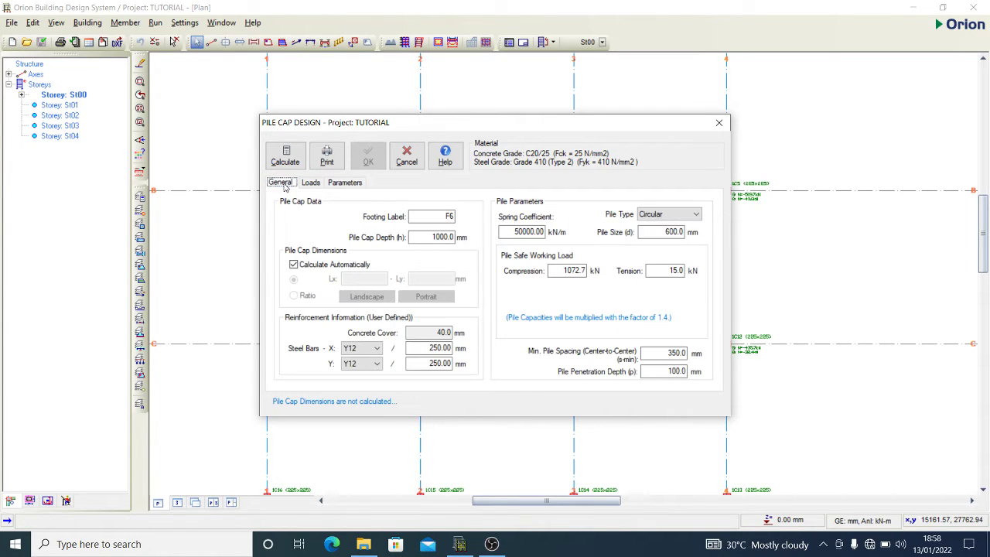
# Calculate the F6 pile cap, review its report, and place the four 1000×1000 caps
pyautogui.click(285, 159)
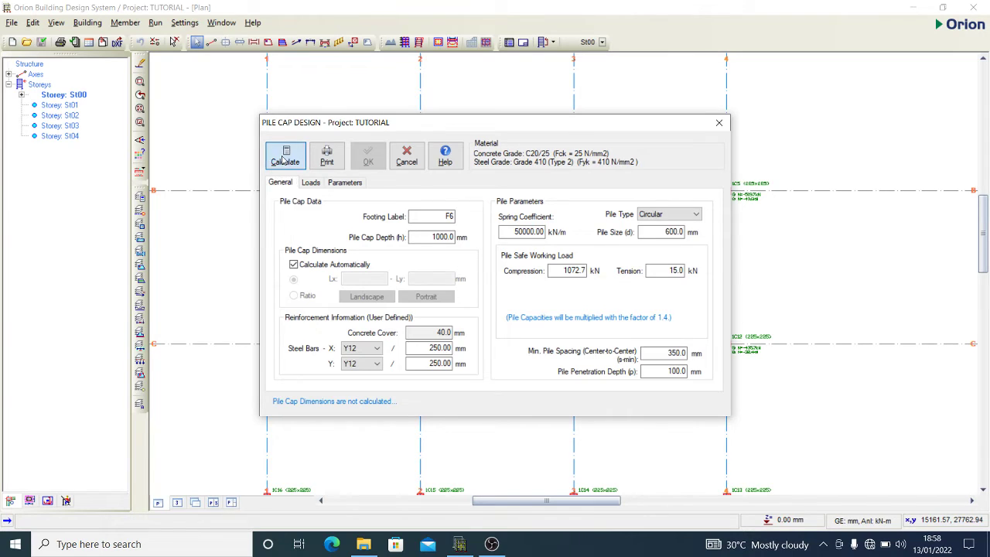
pyautogui.scroll(-8, 418, 304)
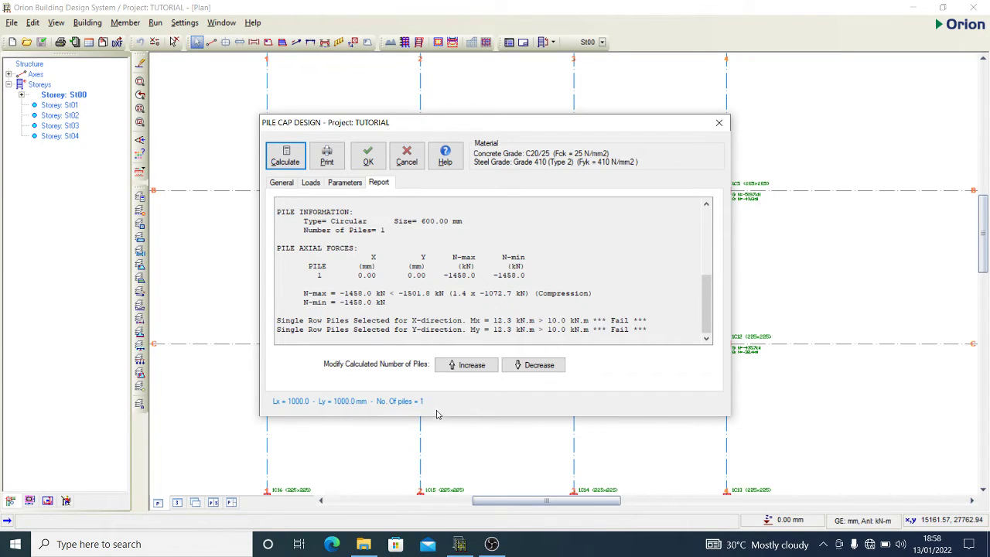
pyautogui.click(370, 158)
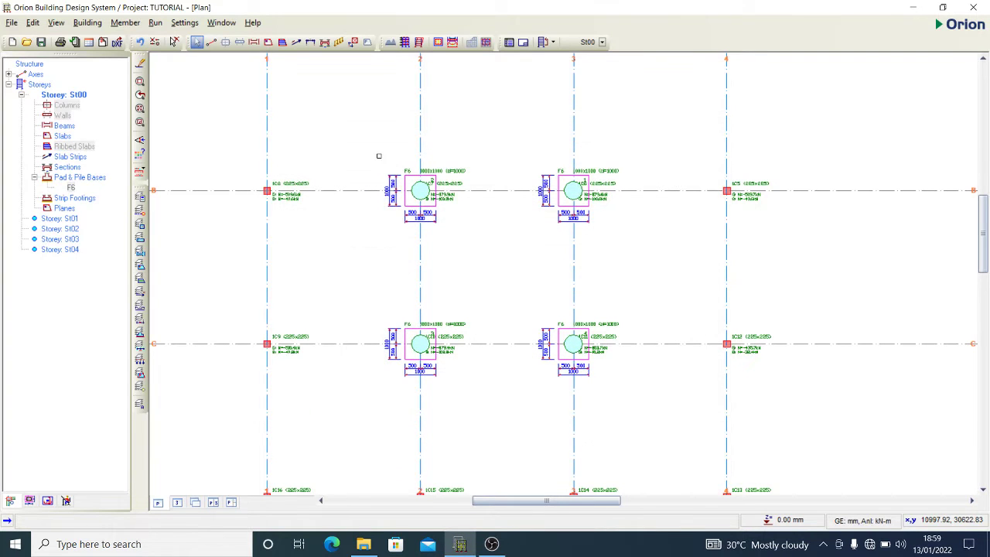
pyautogui.scroll(4, 454, 165)
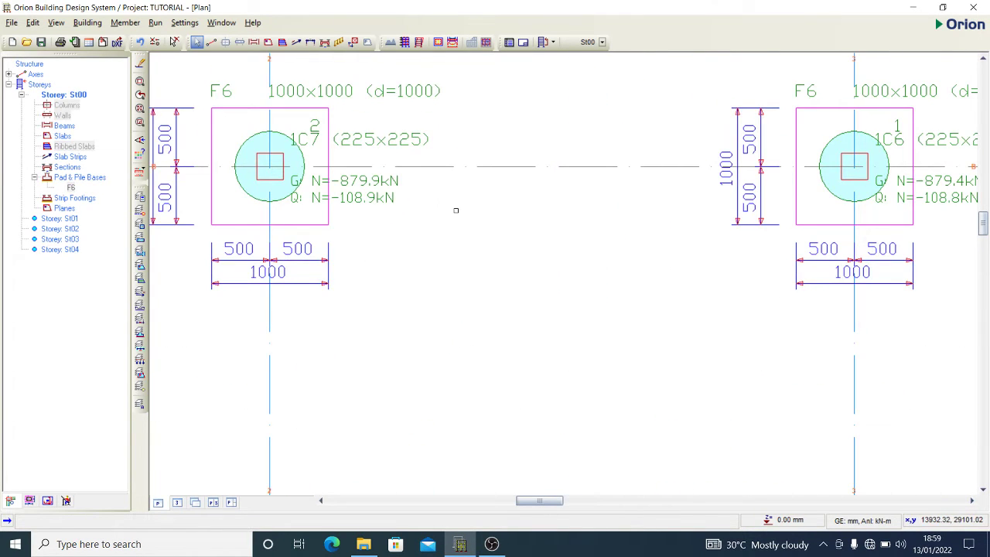
pyautogui.scroll(-5, 456, 209)
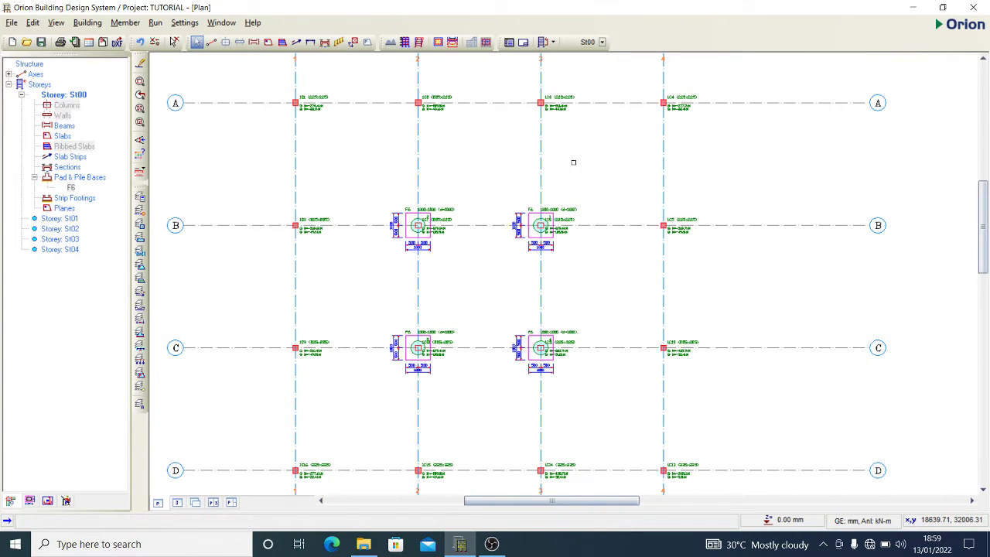
pyautogui.click(561, 202)
pyautogui.scroll(4, 438, 91)
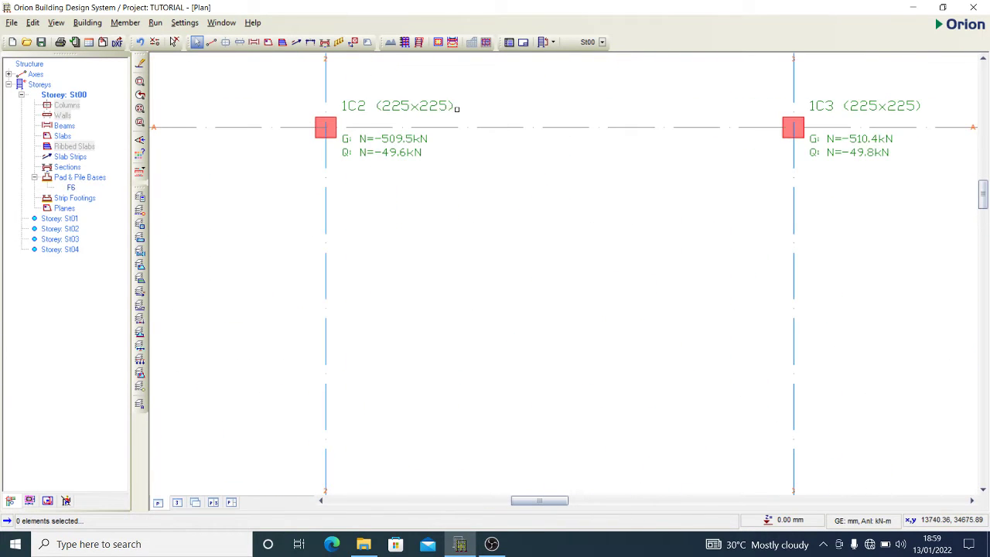
pyautogui.scroll(-3, 840, 126)
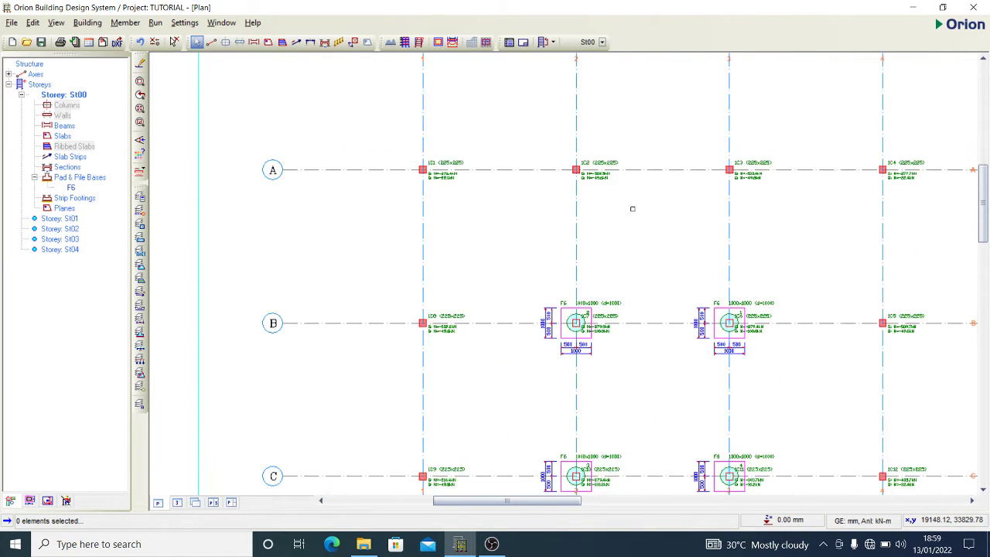
pyautogui.scroll(3, 425, 181)
pyautogui.scroll(-3, 425, 181)
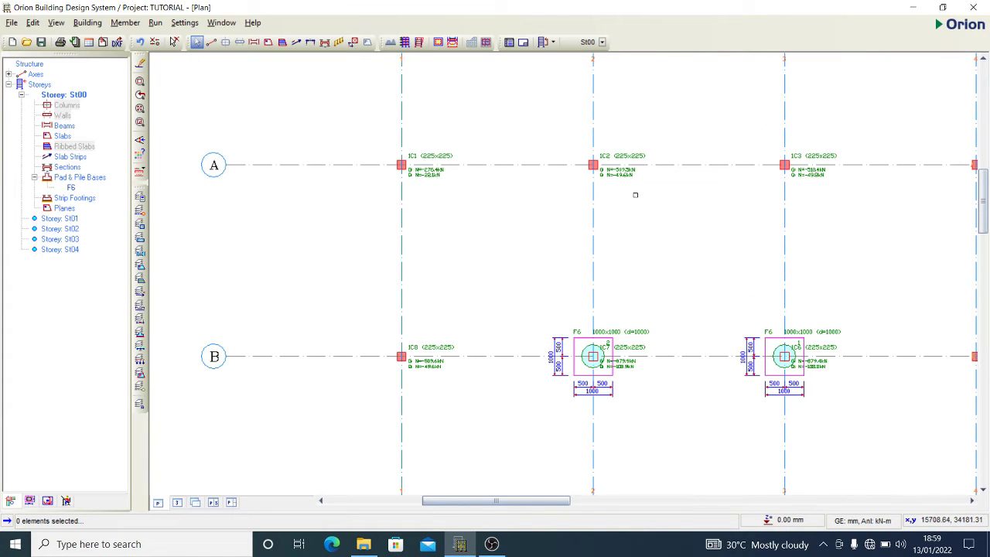
pyautogui.scroll(3, 482, 193)
pyautogui.scroll(-3, 272, 265)
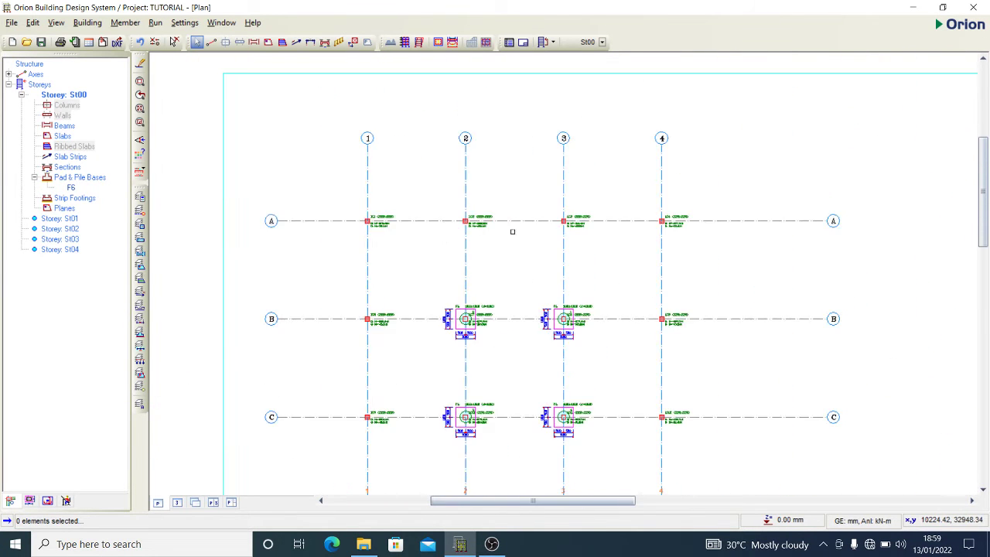
pyautogui.scroll(3, 513, 227)
pyautogui.scroll(-5, 733, 258)
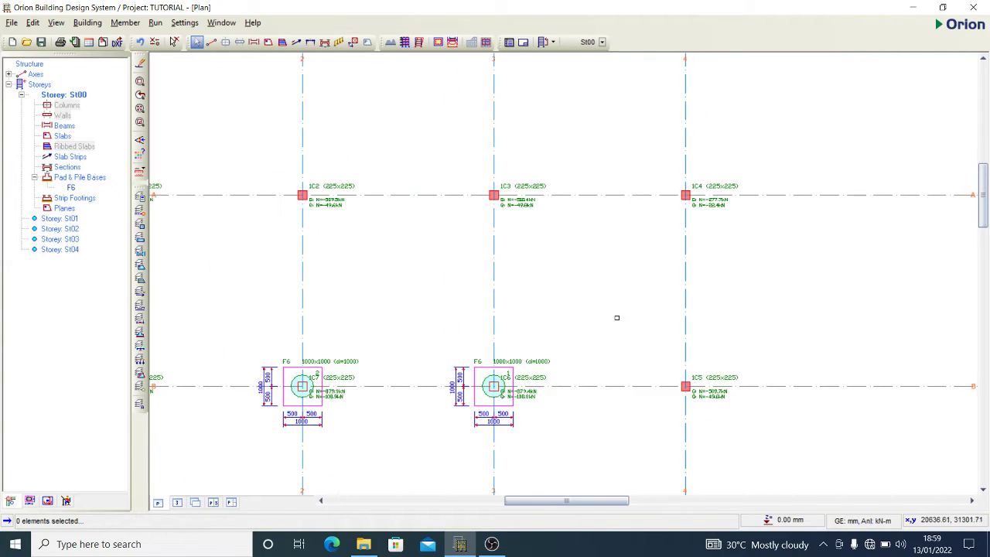
pyautogui.scroll(1, 322, 333)
pyautogui.scroll(4, 336, 378)
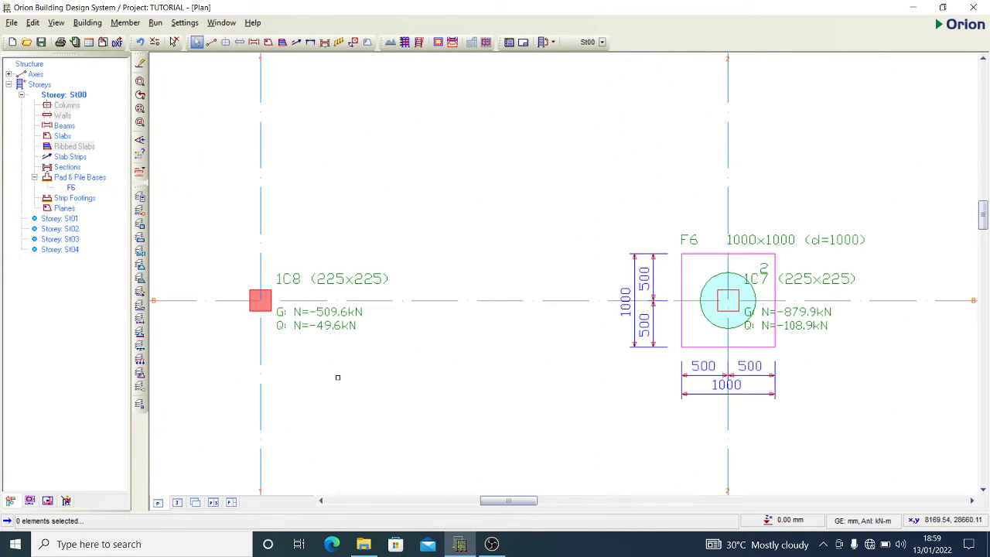
pyautogui.scroll(-6, 336, 376)
pyautogui.scroll(5, 316, 414)
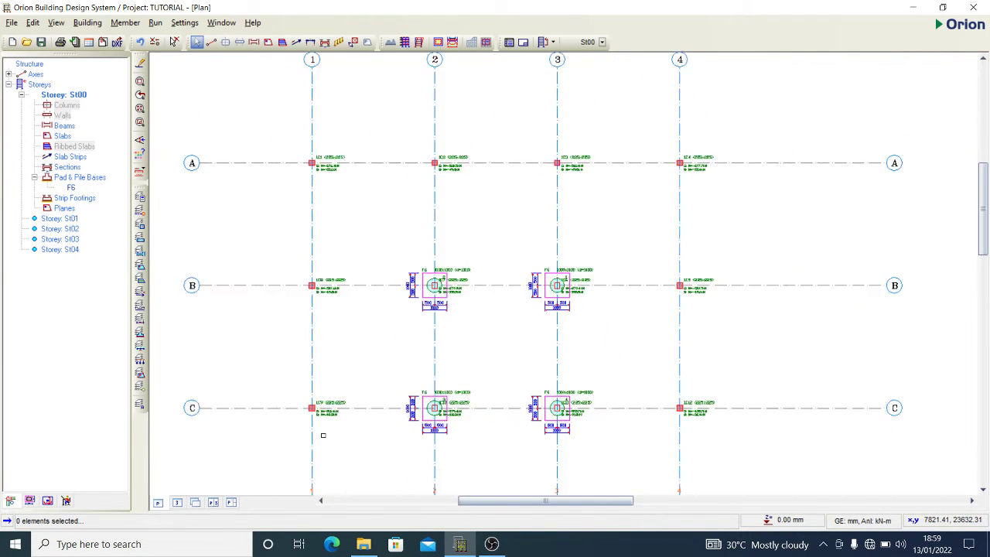
pyautogui.scroll(2, 325, 436)
pyautogui.scroll(-5, 307, 227)
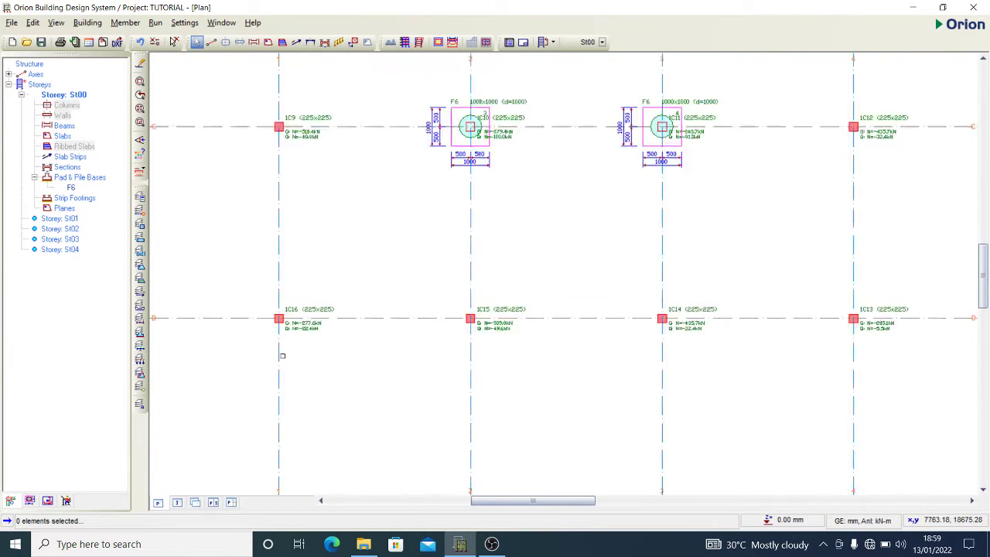
pyautogui.scroll(4, 283, 350)
pyautogui.scroll(-3, 282, 350)
pyautogui.scroll(2, 654, 353)
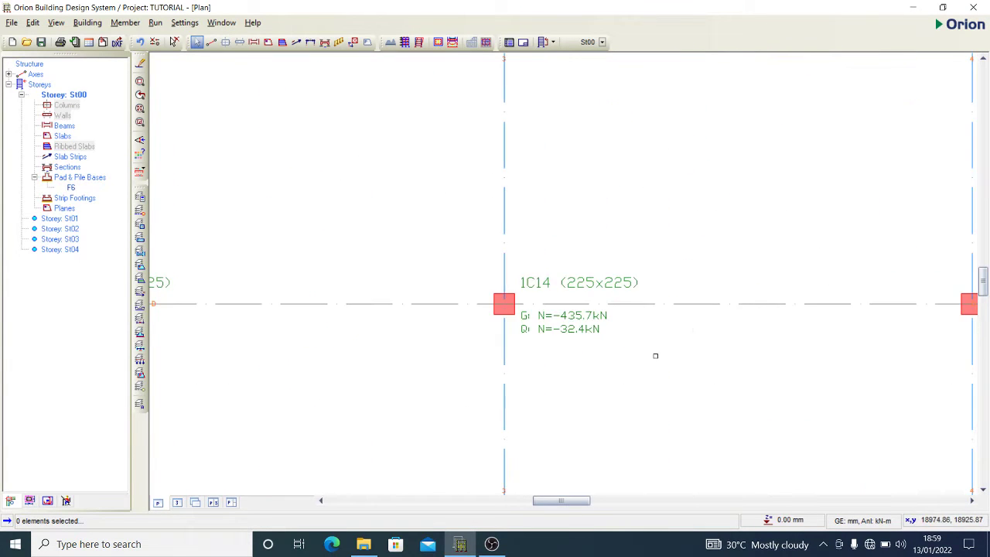
pyautogui.scroll(-1, 347, 373)
pyautogui.scroll(2, 347, 373)
pyautogui.scroll(-2, 298, 306)
pyautogui.scroll(1, 543, 269)
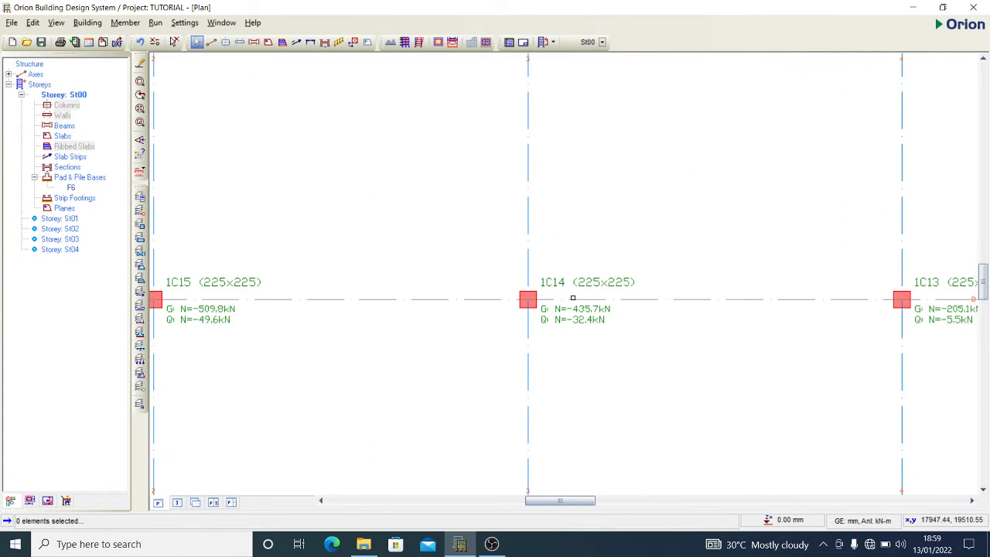
pyautogui.scroll(-3, 530, 319)
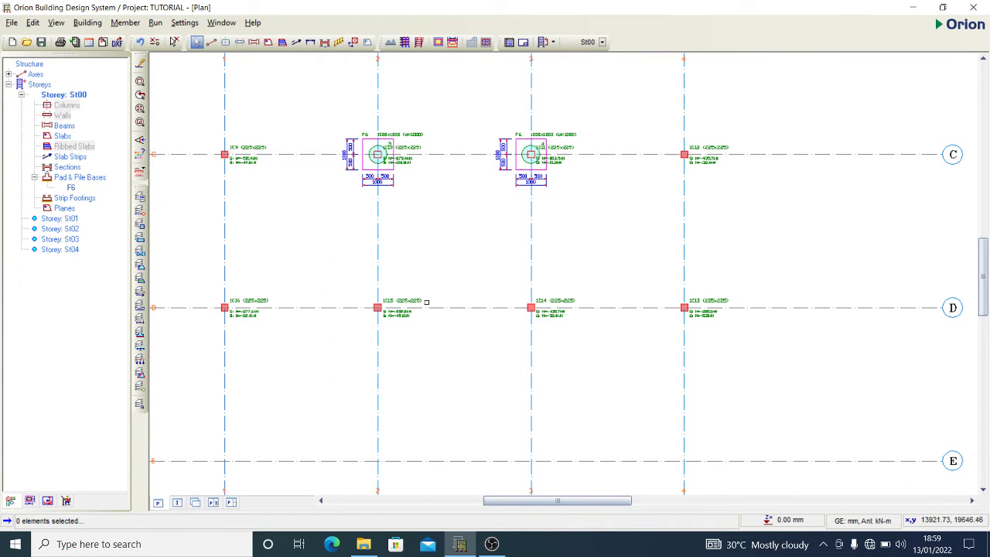
# Window-select 1C14, 1C15, the axis-1 and axis-4 columns on rows B and C, and 1C3
pyautogui.click(360, 265)
pyautogui.click(598, 360)
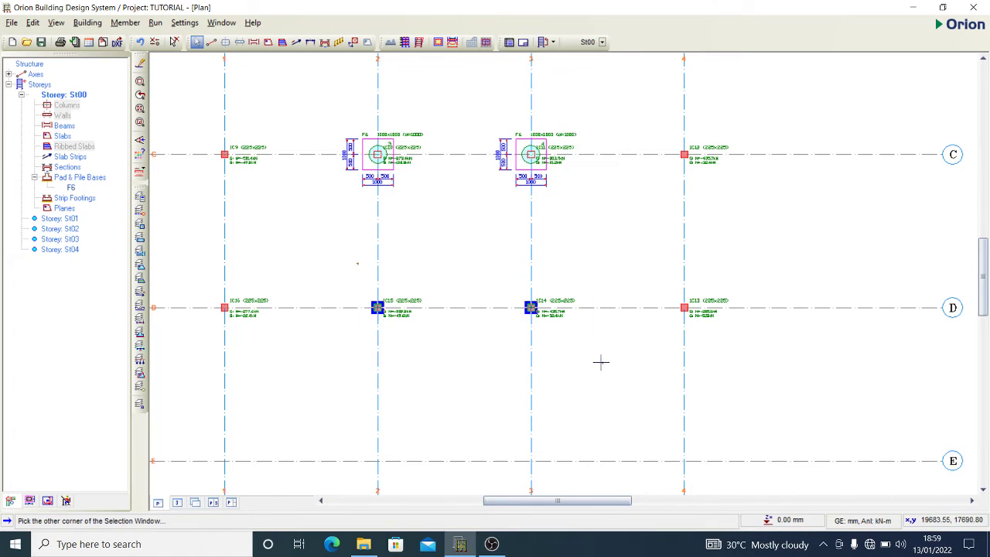
pyautogui.scroll(-1, 579, 395)
pyautogui.scroll(-1, 579, 396)
pyautogui.click(331, 112)
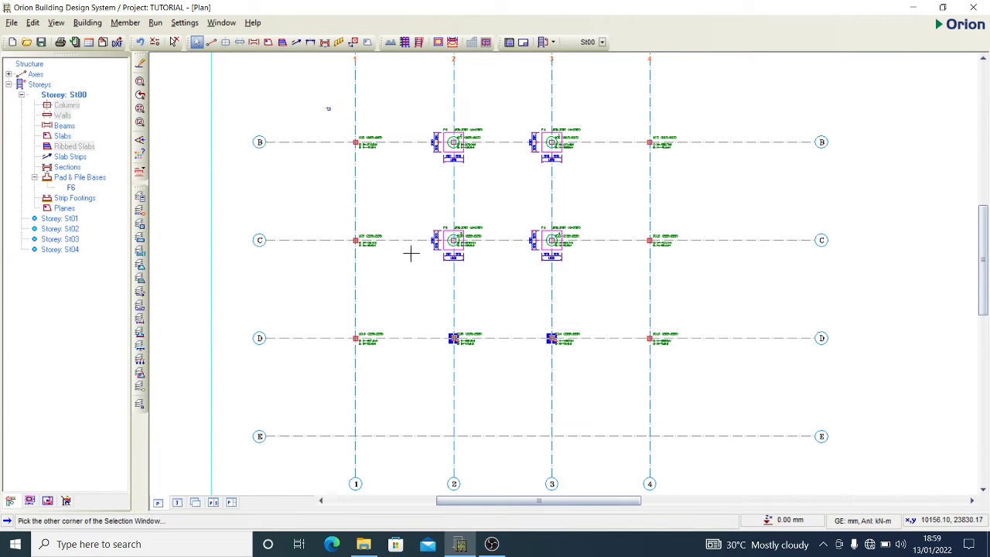
pyautogui.click(417, 276)
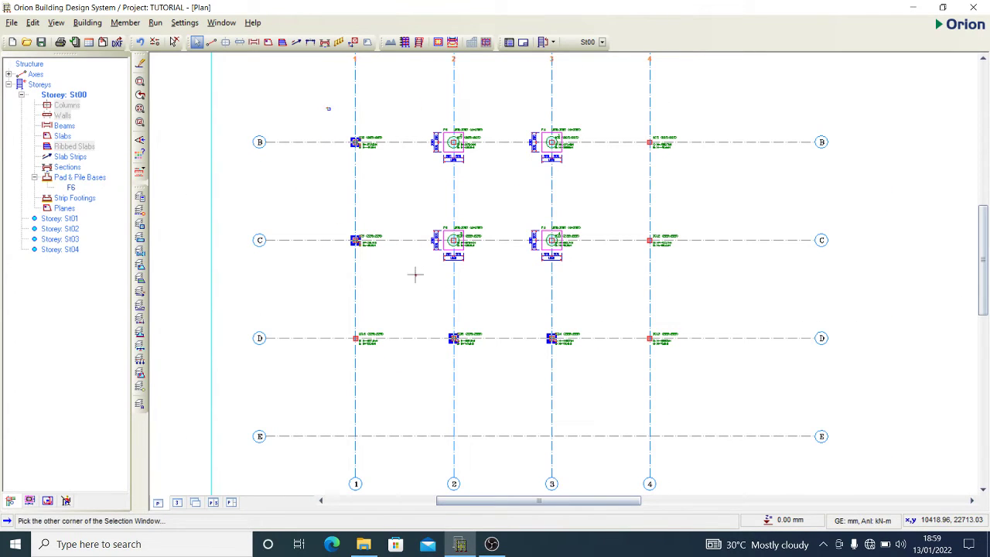
pyautogui.click(615, 101)
pyautogui.click(712, 270)
pyautogui.scroll(-1, 539, 354)
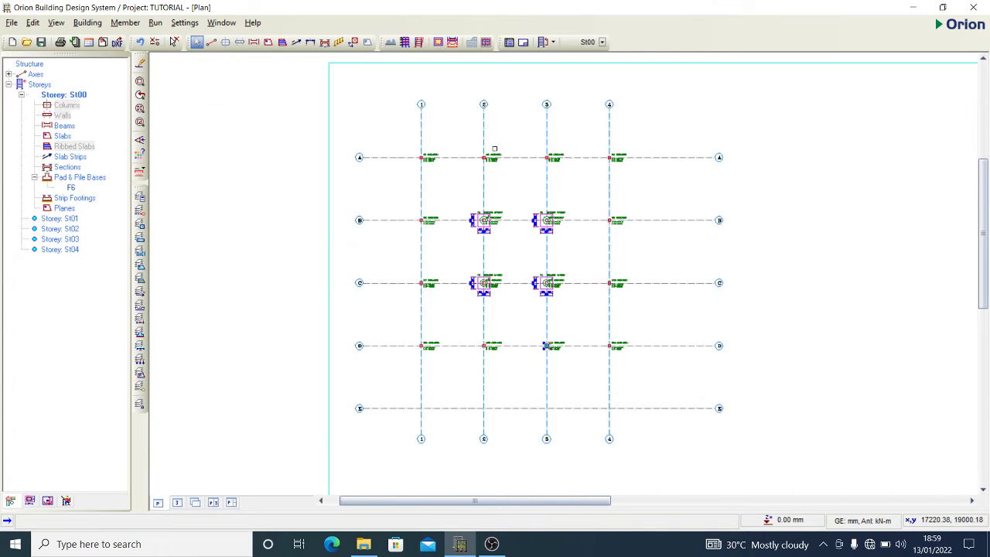
pyautogui.scroll(5, 495, 148)
pyautogui.click(441, 150)
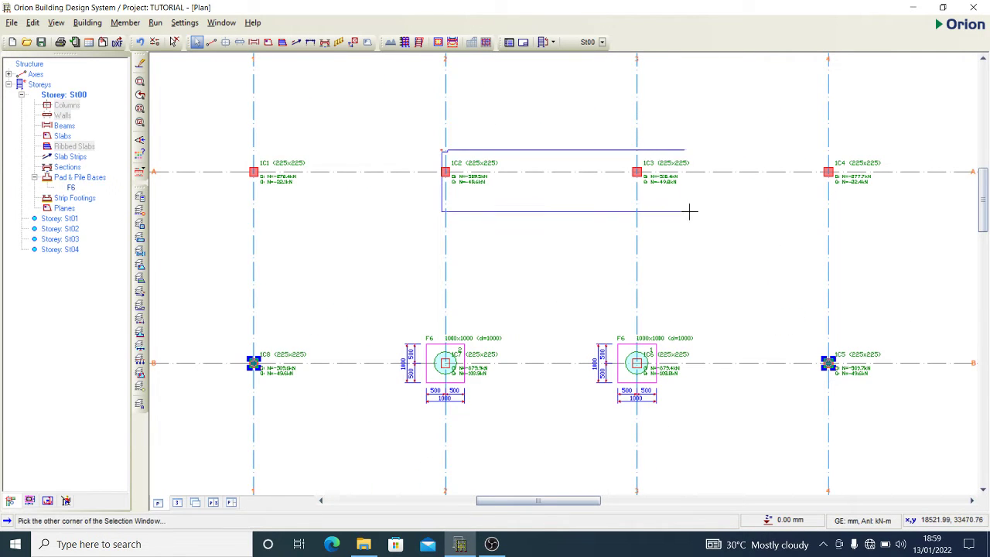
pyautogui.click(689, 211)
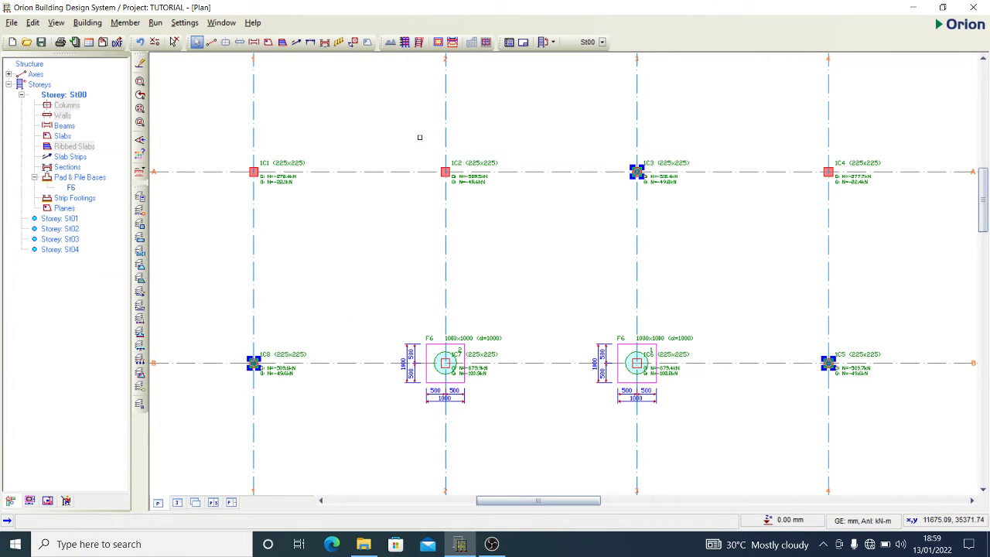
pyautogui.scroll(-2, 513, 150)
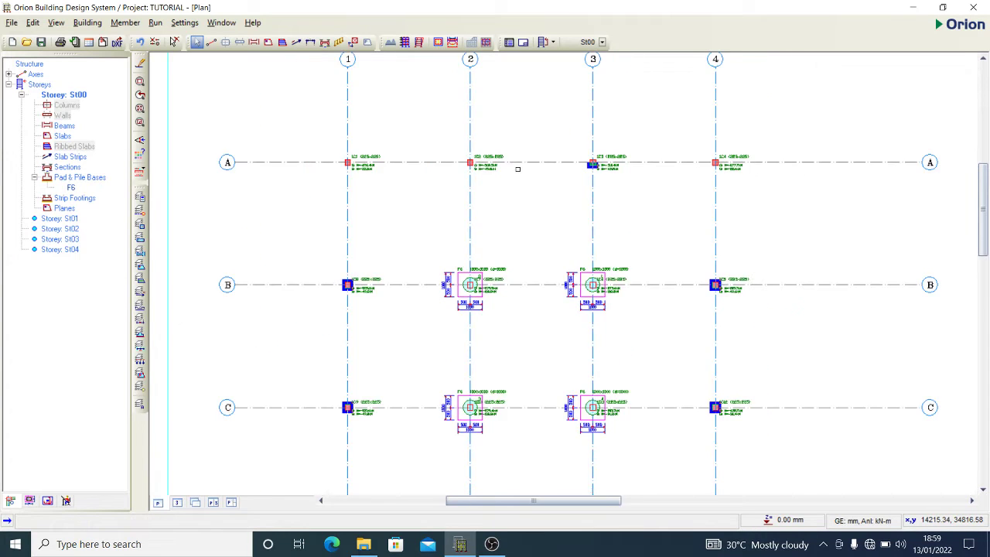
pyautogui.scroll(-2, 517, 169)
# Insert a typical pile cap for the selection using maximum loads in all combinations
pyautogui.rightClick(525, 193)
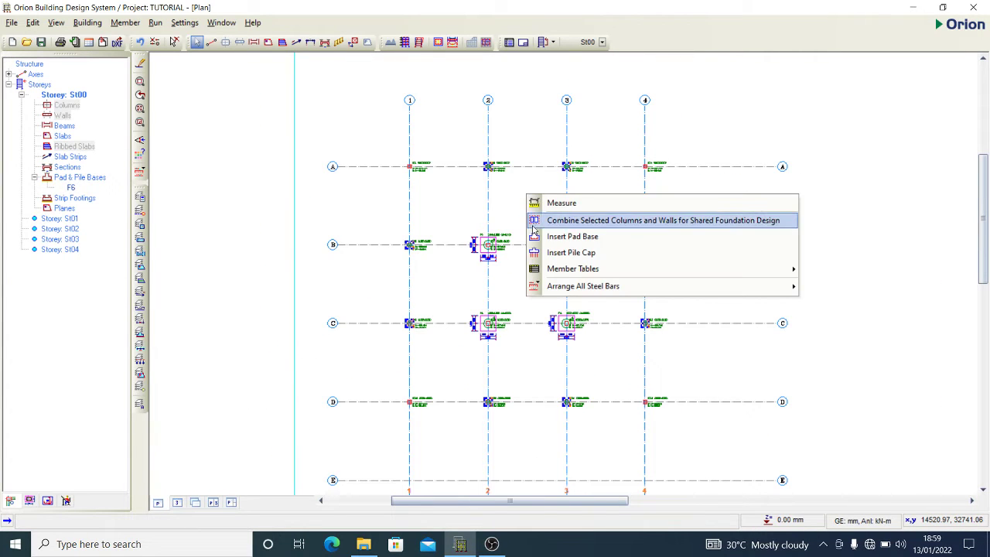
pyautogui.click(570, 254)
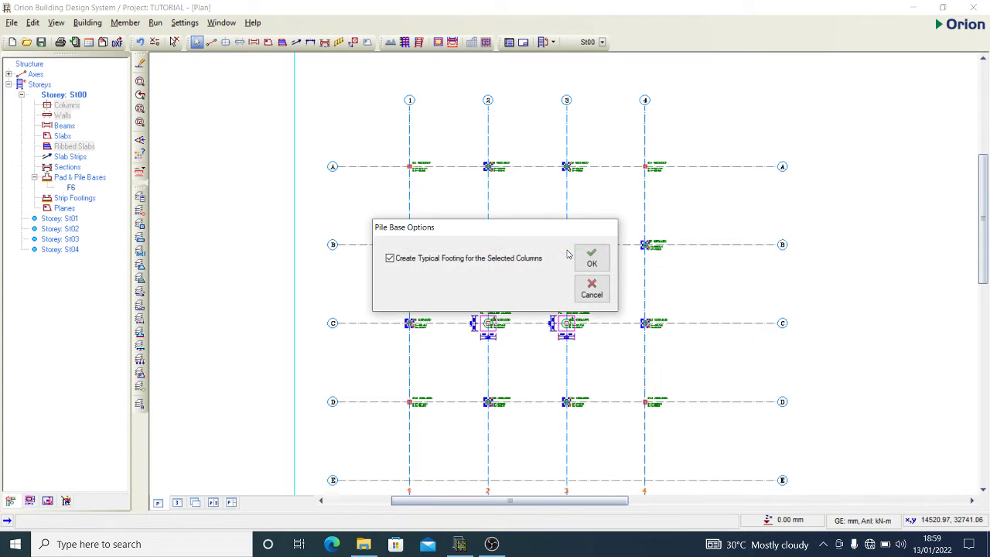
pyautogui.click(593, 256)
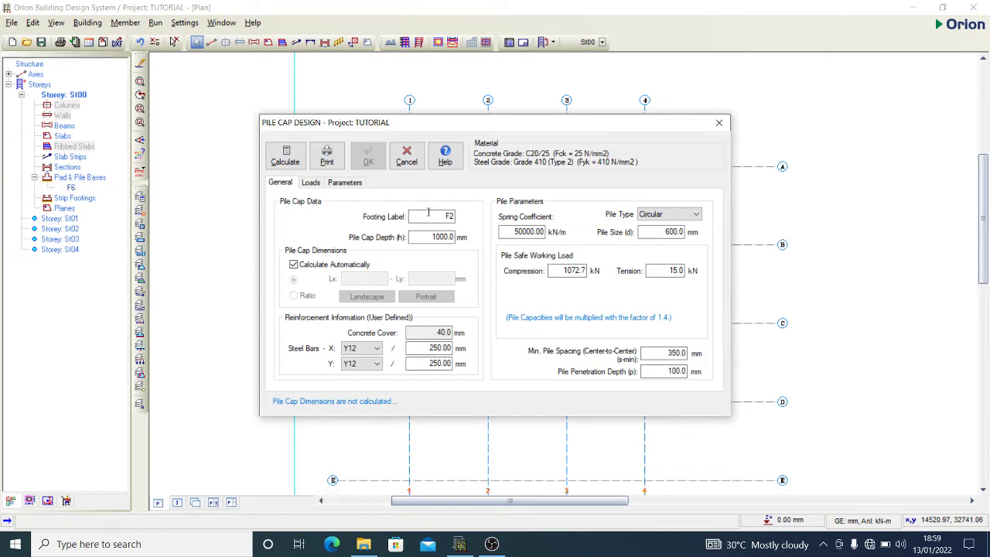
pyautogui.click(315, 183)
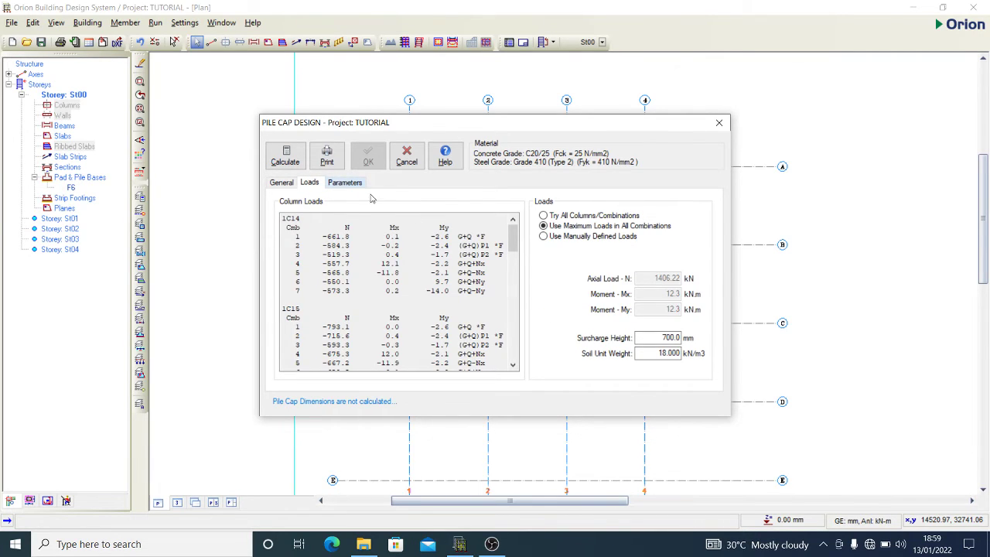
pyautogui.click(554, 237)
pyautogui.click(558, 226)
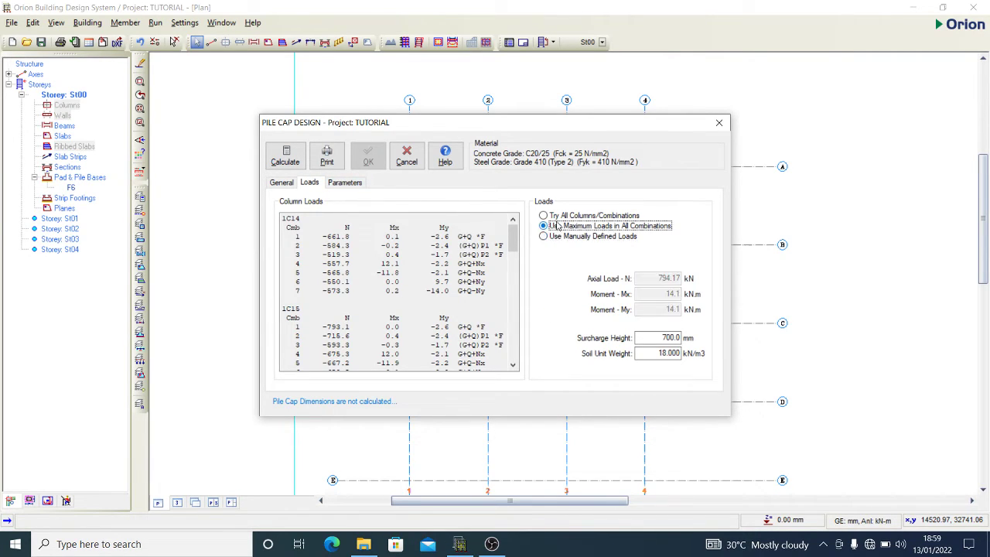
pyautogui.click(557, 236)
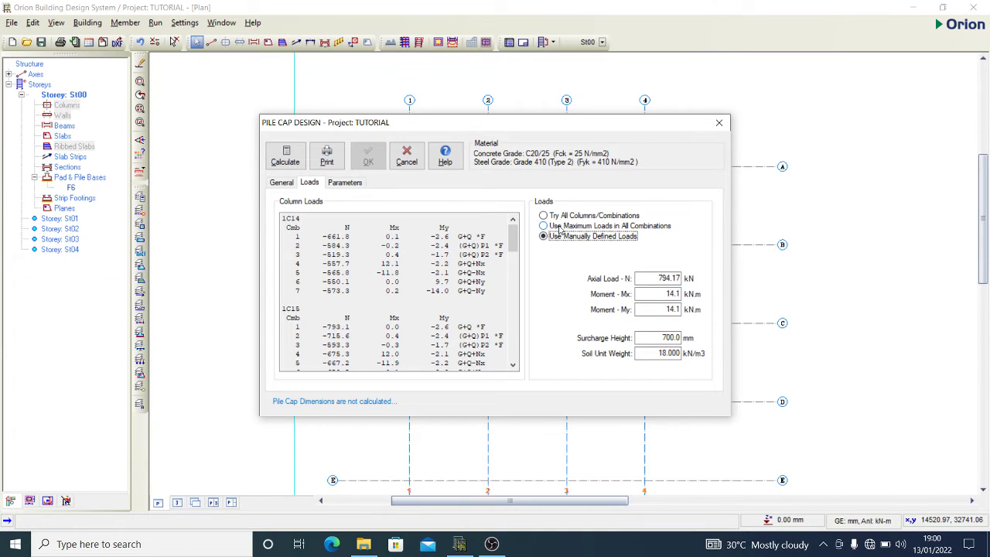
pyautogui.click(560, 227)
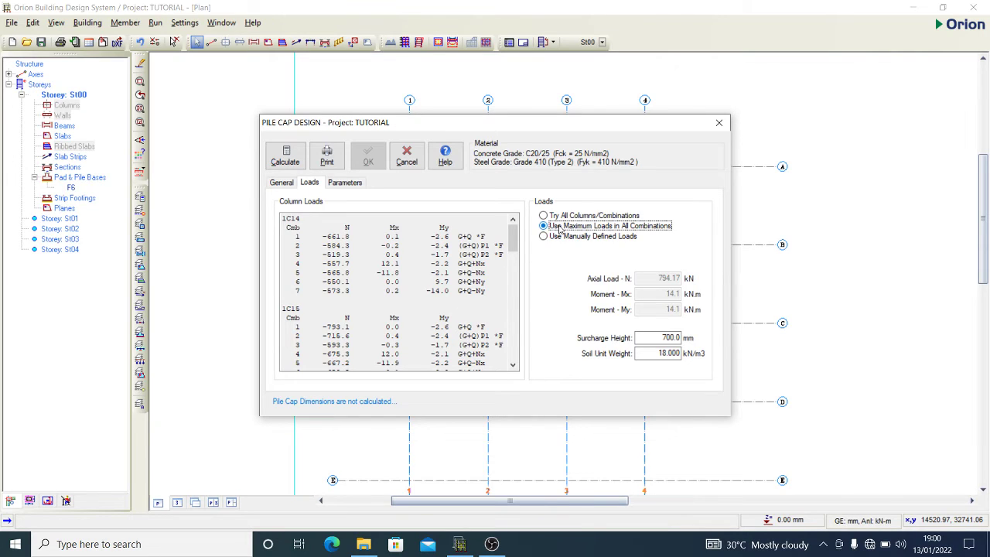
# Calculate the F2 pile cap and accept it, placing 1000×1000 caps under the columns
pyautogui.click(334, 186)
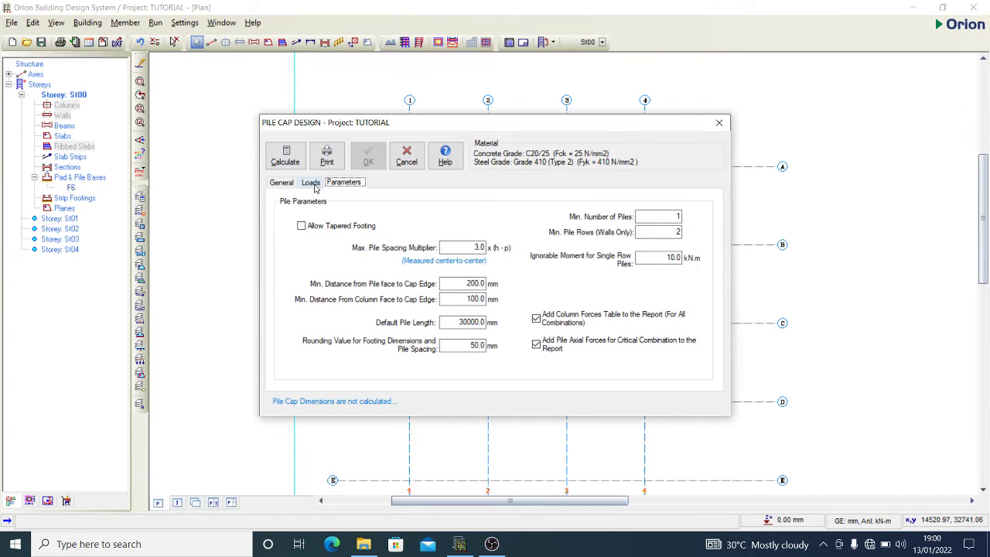
pyautogui.click(282, 185)
pyautogui.click(286, 157)
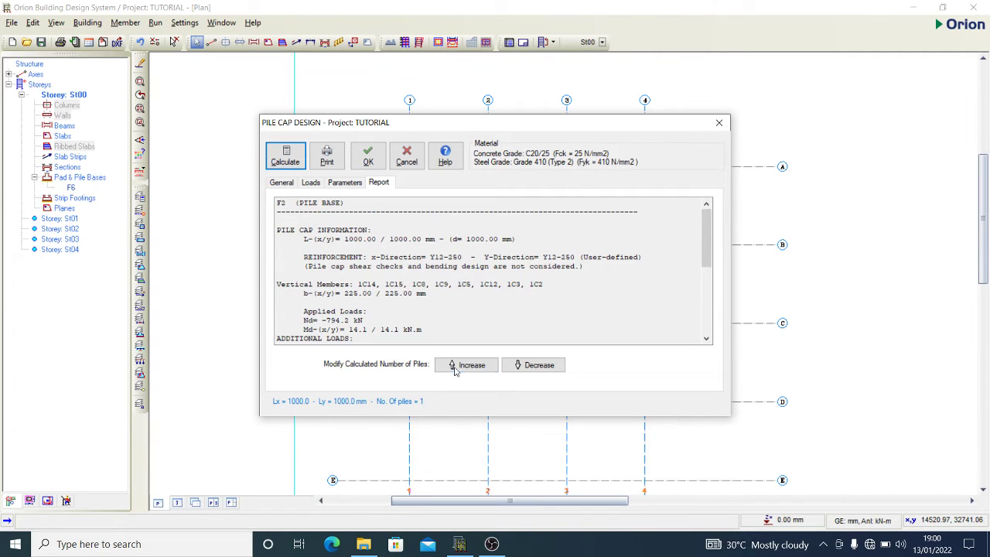
pyautogui.click(378, 160)
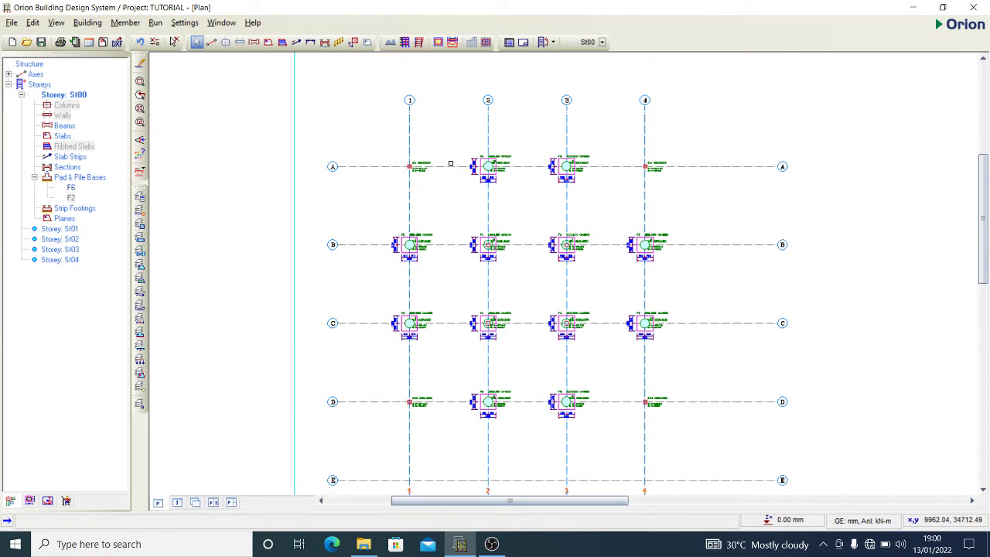
# Window-select the four corner columns at grids 1/A, 4/A, 1/D and 4/D
pyautogui.scroll(5, 492, 154)
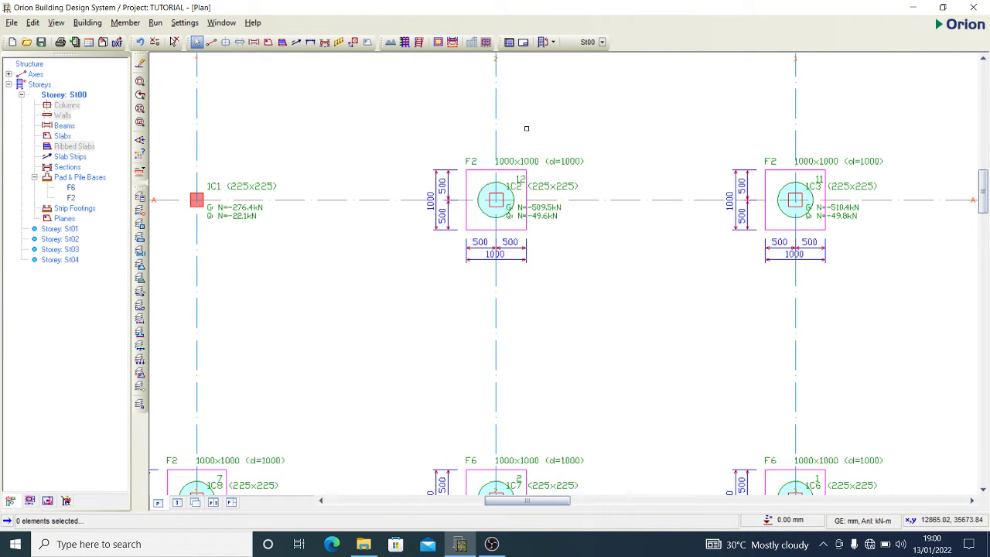
pyautogui.scroll(-3, 310, 147)
pyautogui.click(242, 135)
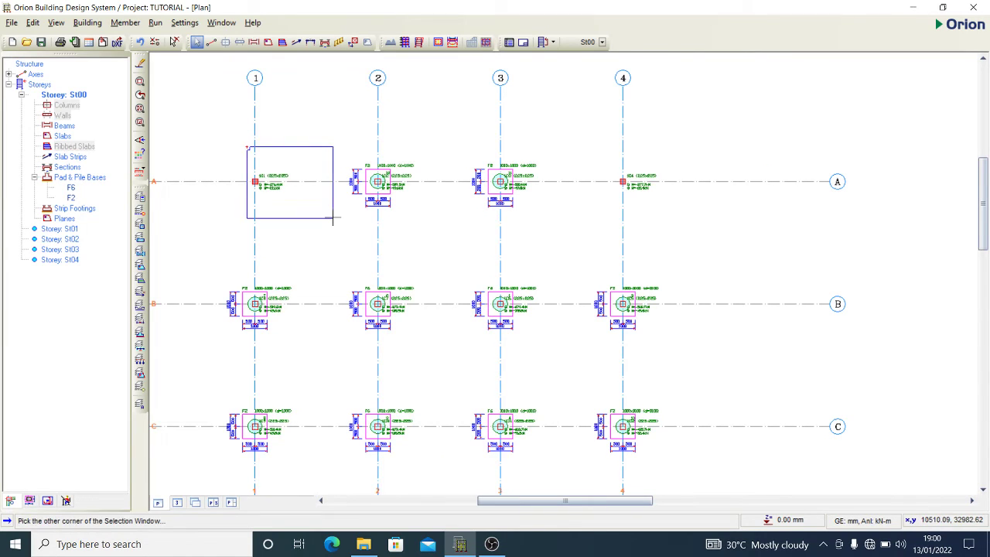
pyautogui.click(332, 222)
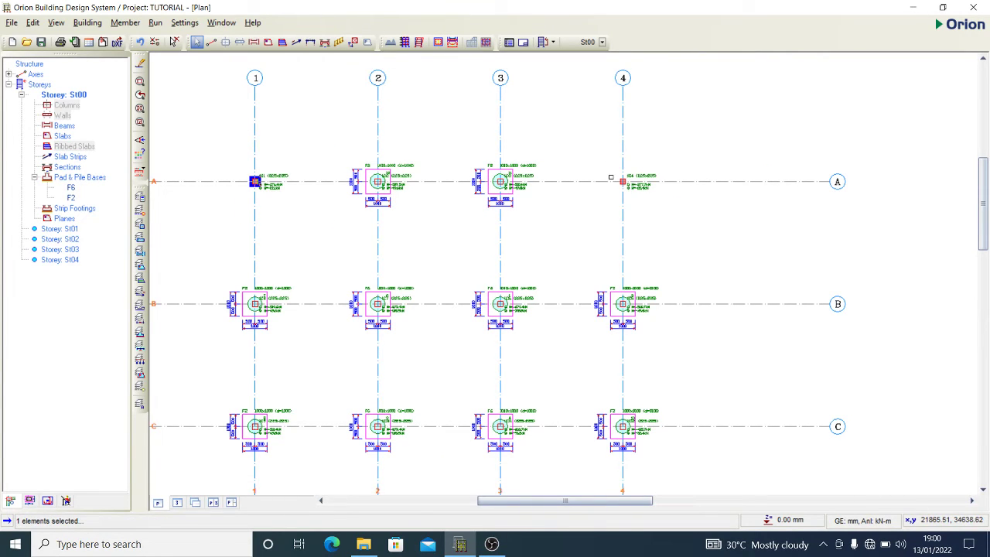
pyautogui.click(603, 168)
pyautogui.click(685, 231)
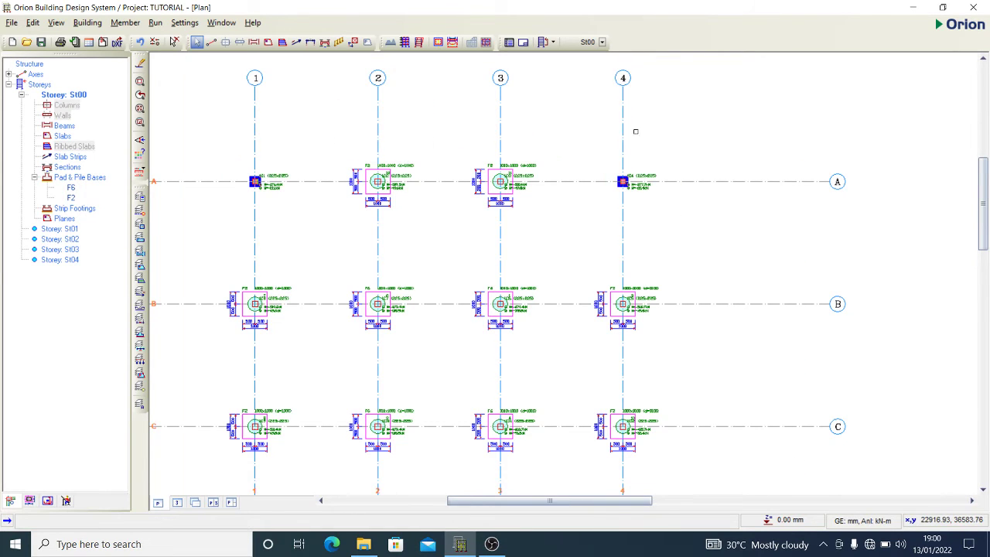
pyautogui.scroll(-1, 637, 132)
pyautogui.click(376, 387)
pyautogui.click(428, 425)
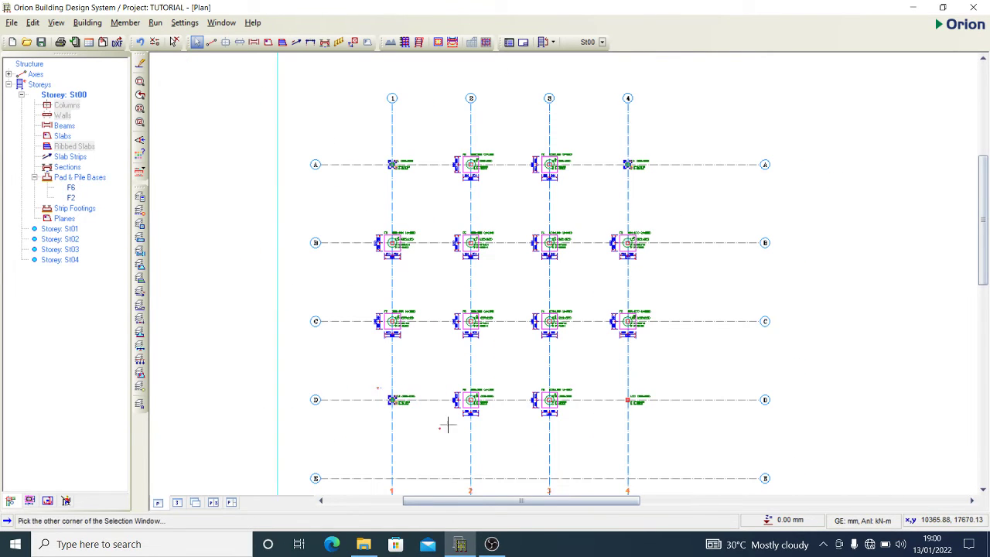
pyautogui.click(586, 370)
pyautogui.click(672, 428)
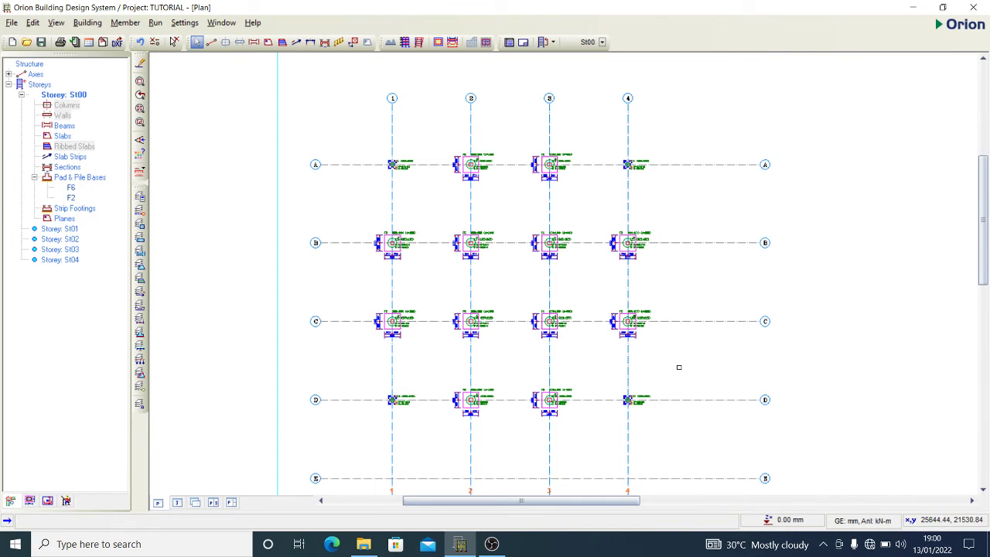
# Insert a pile cap under them, designed with maximum loads from all combinations
pyautogui.rightClick(679, 368)
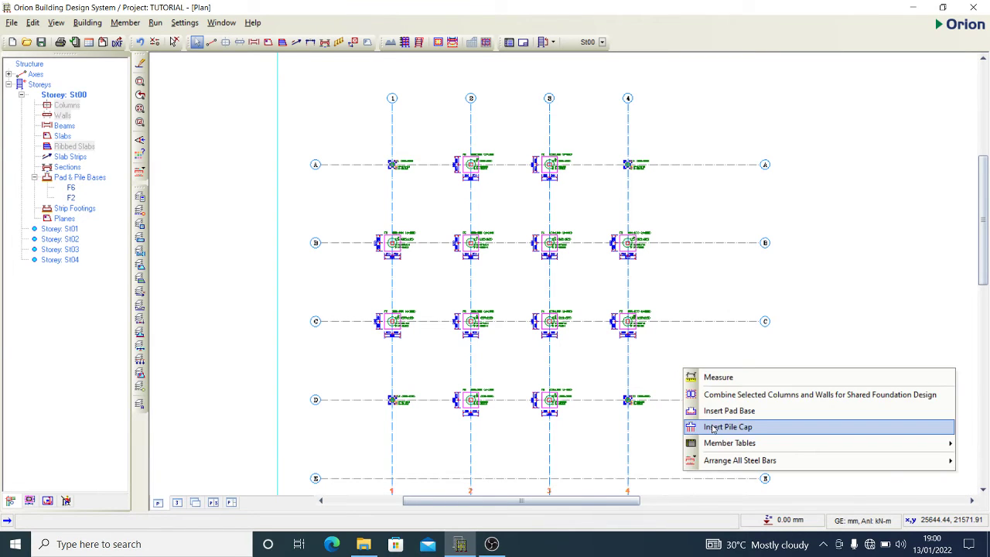
pyautogui.click(711, 427)
pyautogui.click(592, 259)
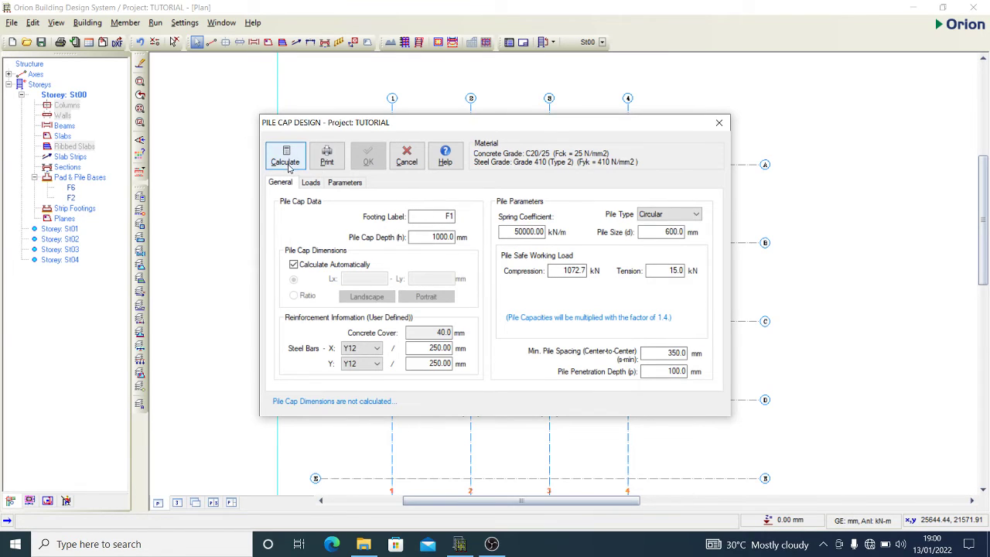
pyautogui.click(309, 183)
pyautogui.click(557, 236)
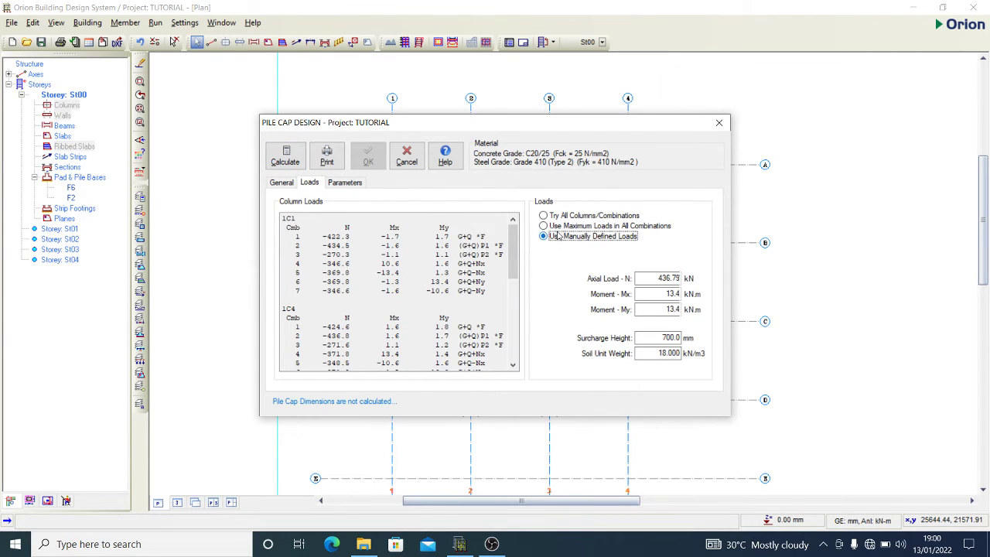
pyautogui.click(554, 225)
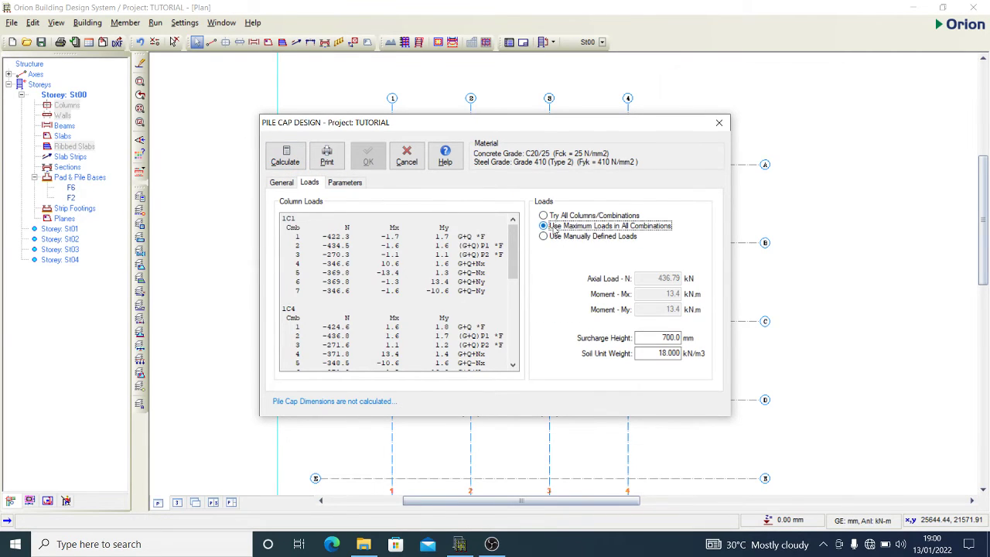
pyautogui.click(301, 161)
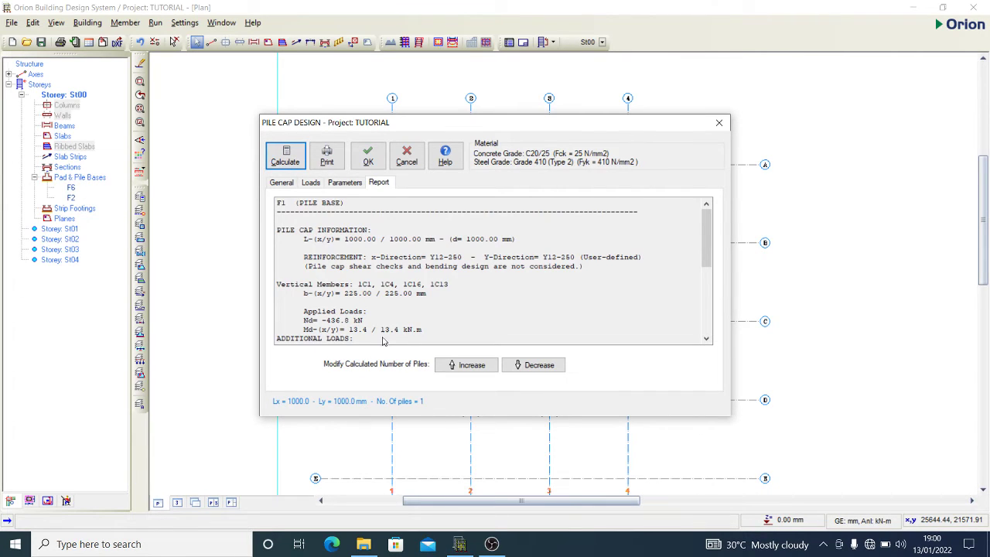
pyautogui.click(368, 158)
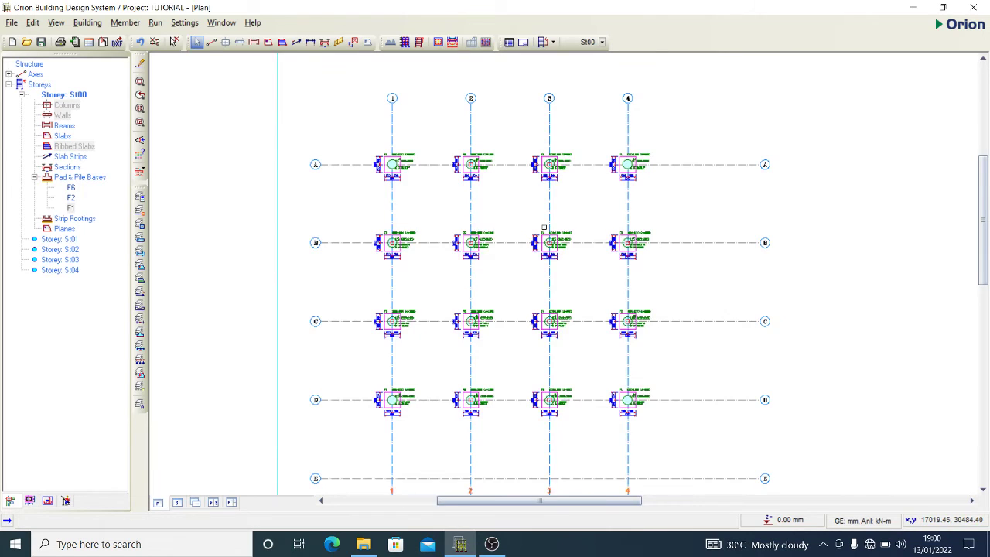
# Deselect the corner columns and switch the plan window to 3D View
pyautogui.scroll(2, 531, 227)
pyautogui.click(531, 227)
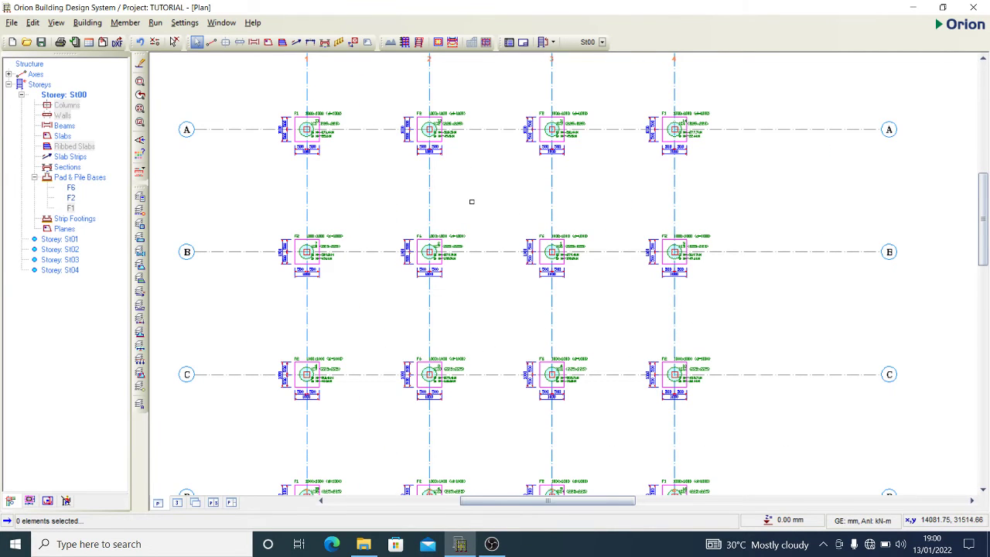
pyautogui.scroll(-2, 473, 191)
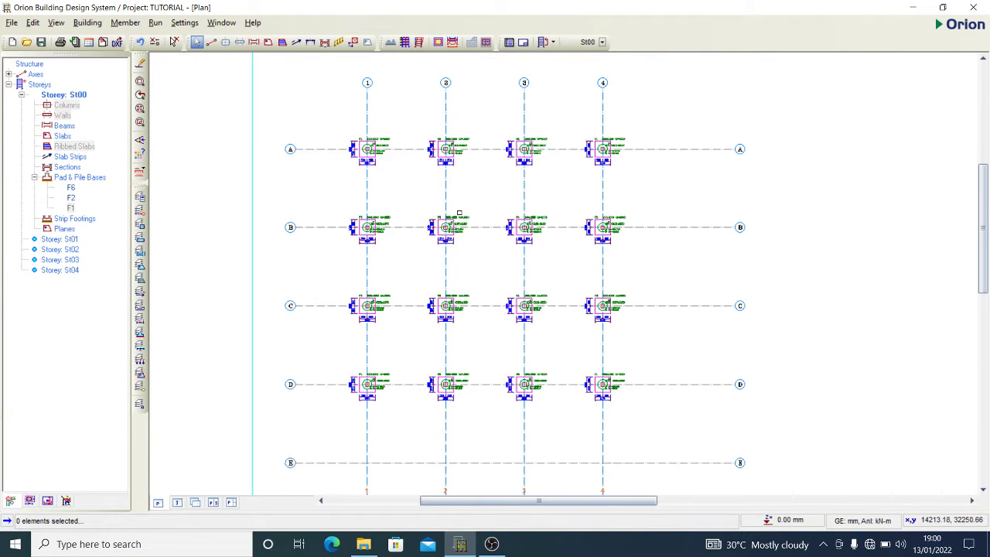
pyautogui.scroll(2, 518, 252)
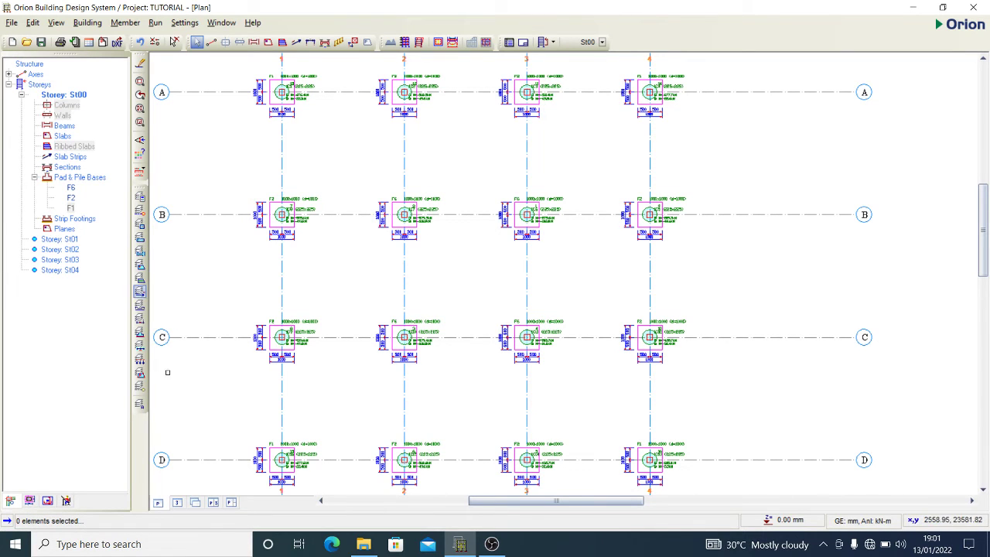
pyautogui.click(177, 502)
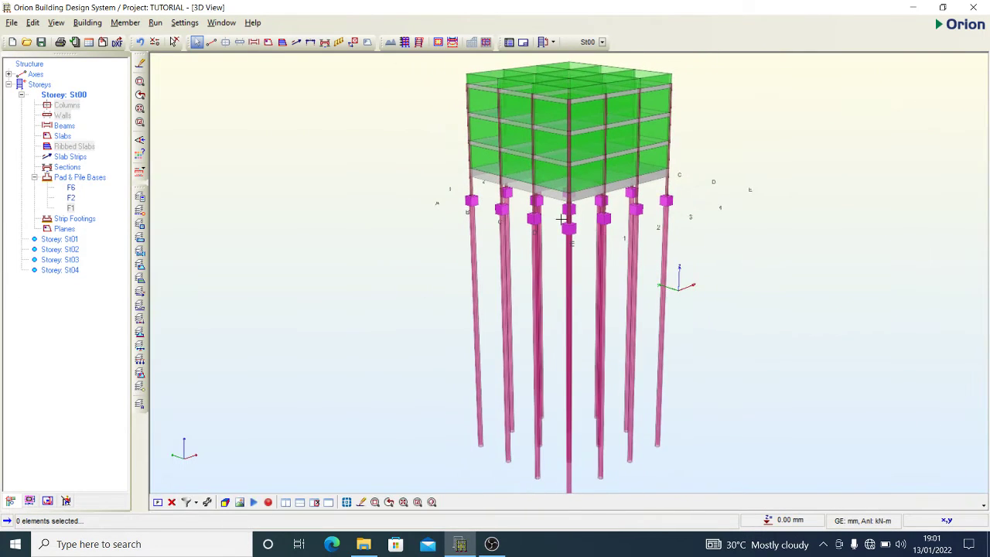
# Orbit and zoom around the pile foundations from below, then return to the St00 plan
pyautogui.scroll(2, 646, 214)
pyautogui.scroll(1, 646, 214)
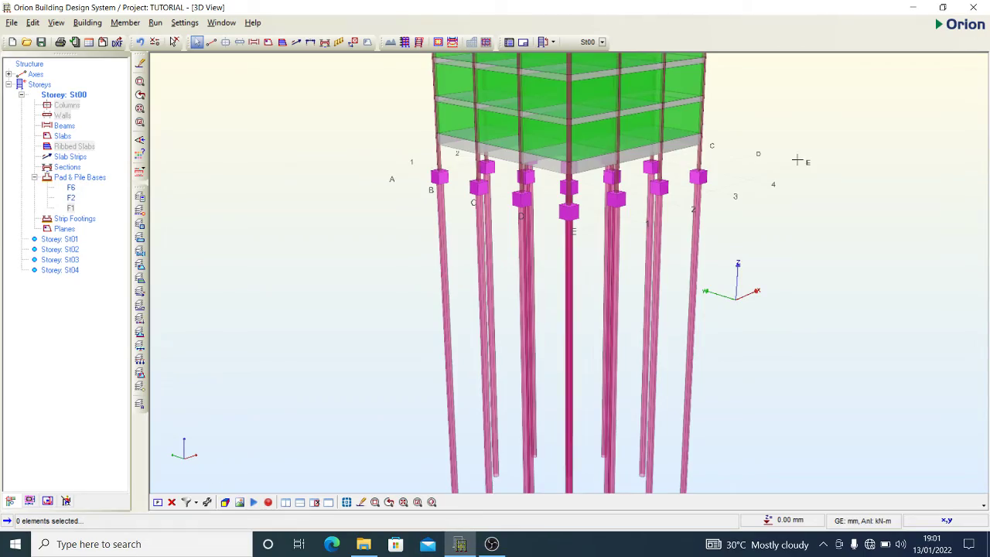
pyautogui.scroll(1, 776, 180)
pyautogui.moveTo(740, 222); pyautogui.dragTo(748, 188, button='middle')
pyautogui.moveTo(448, 156); pyautogui.dragTo(663, 163, button='middle')
pyautogui.scroll(4, 662, 168)
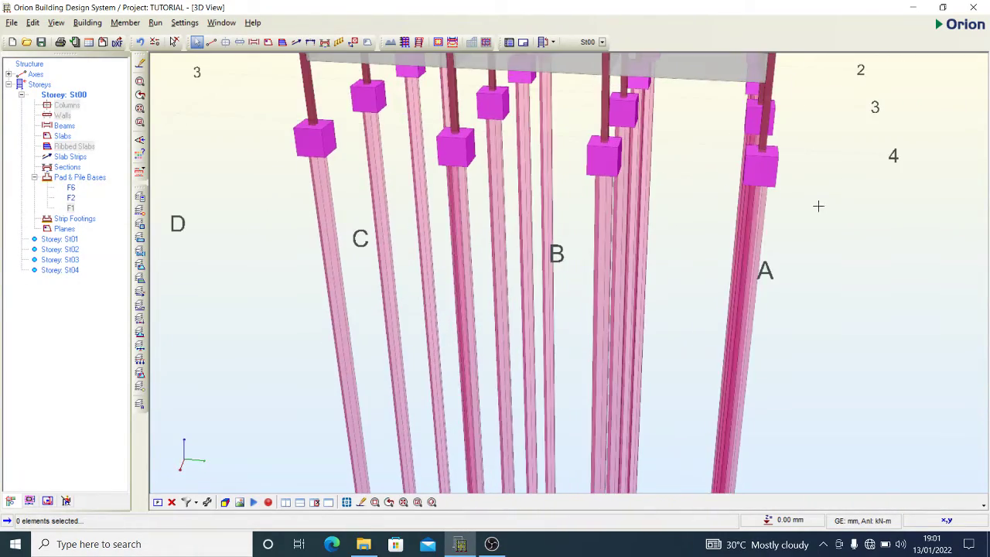
pyautogui.moveTo(818, 206); pyautogui.dragTo(714, 276, button='middle')
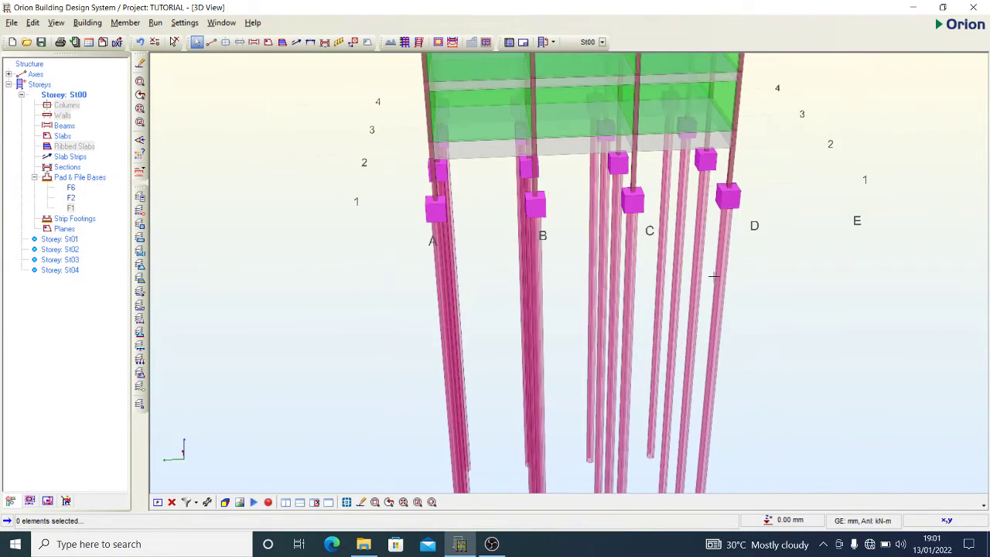
pyautogui.scroll(-3, 506, 351)
pyautogui.click(156, 503)
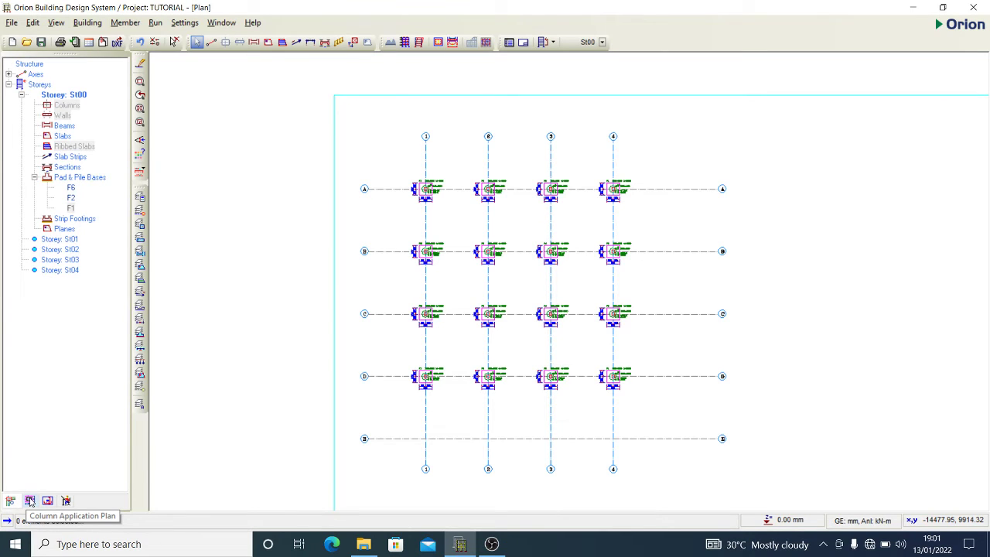
# Print the Pad and Pile Base Results for F6 and close the Report Print Preview
pyautogui.scroll(2, 426, 215)
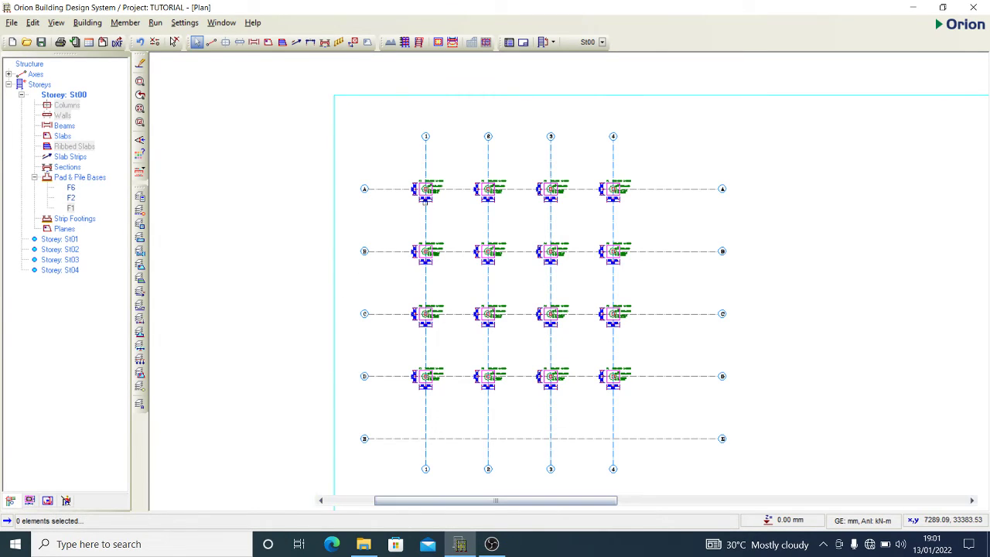
pyautogui.rightClick(72, 190)
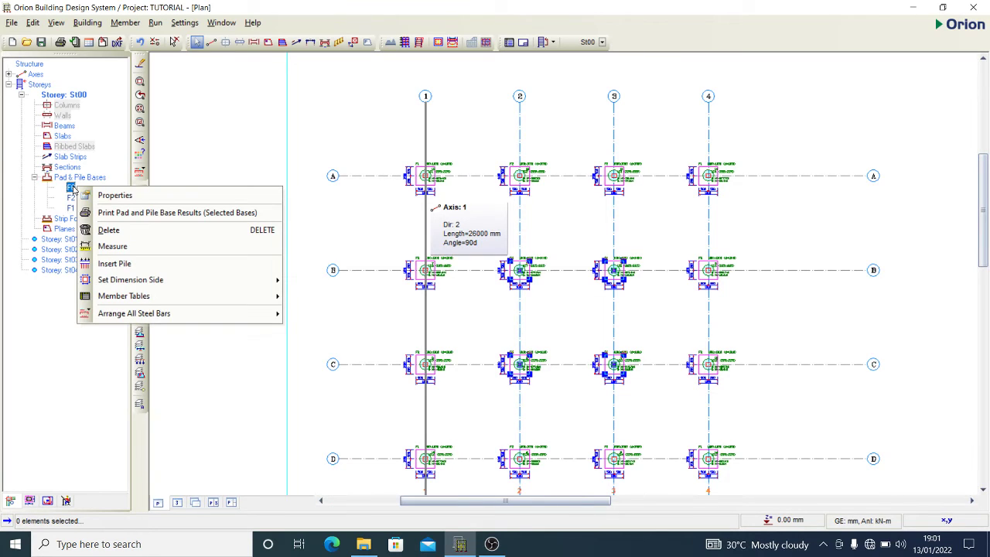
pyautogui.click(190, 154)
pyautogui.click(84, 208)
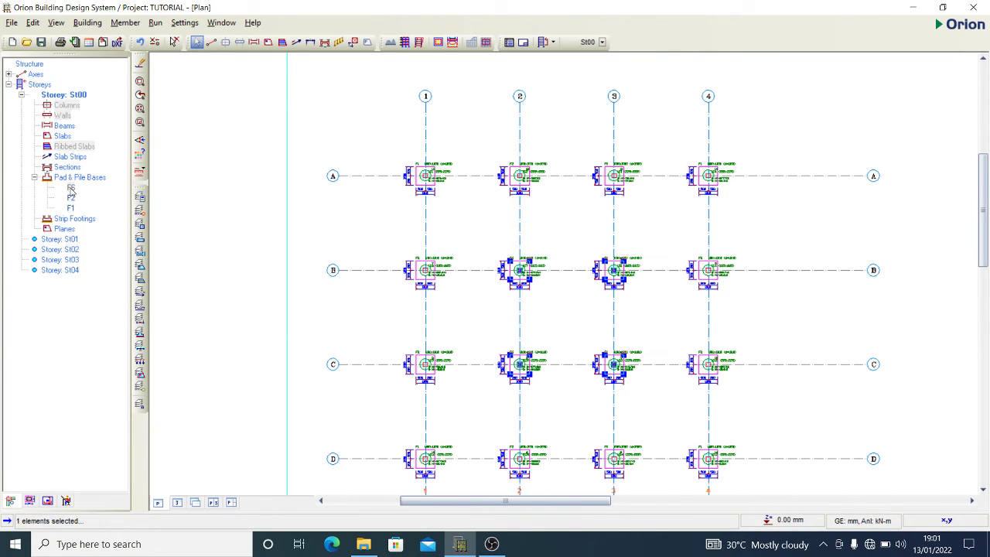
pyautogui.click(70, 188)
pyautogui.rightClick(70, 189)
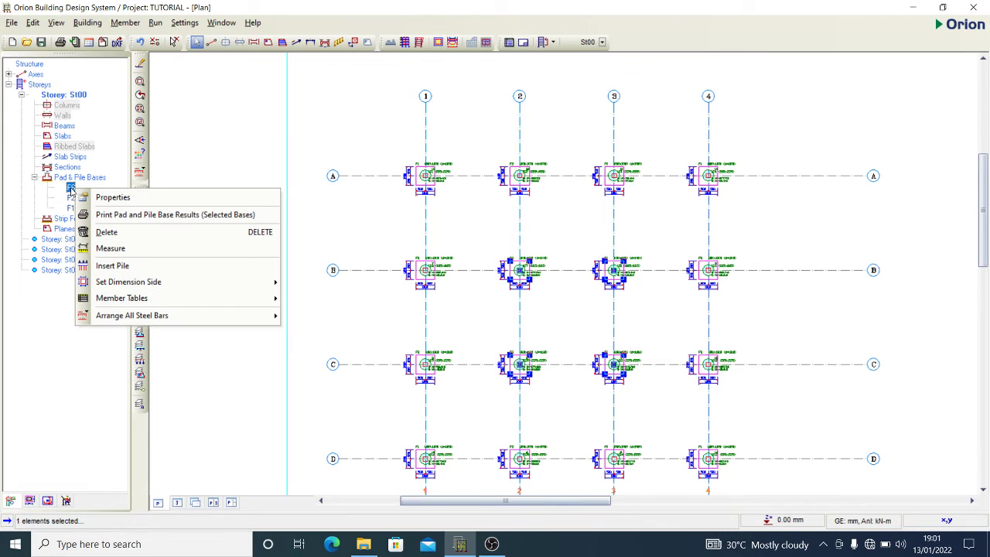
pyautogui.click(135, 216)
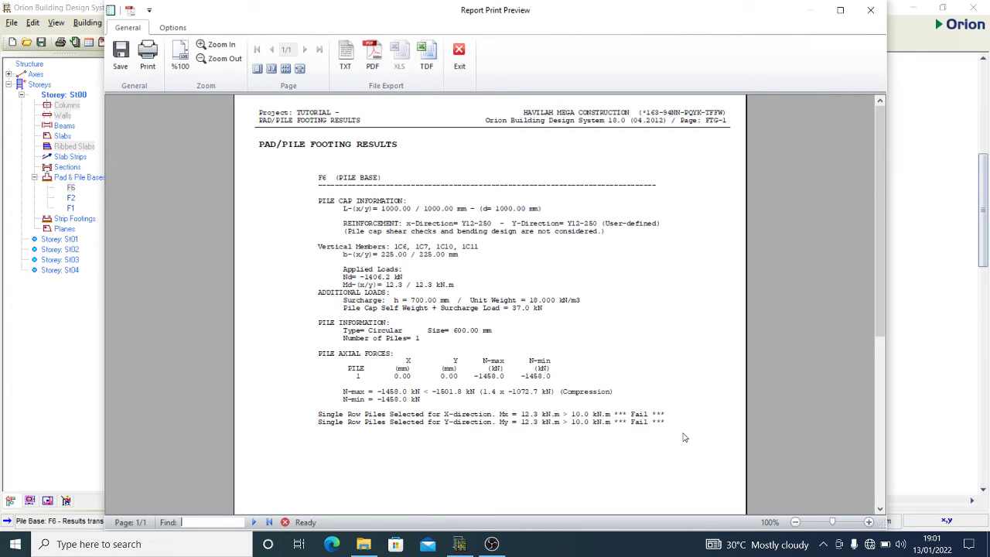
pyautogui.click(871, 10)
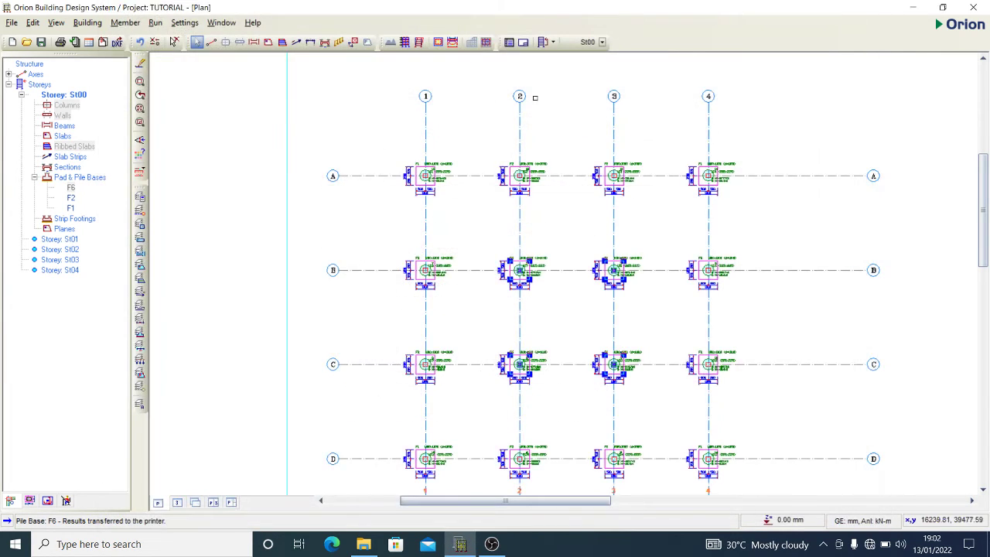
# Review F2's pile cap design unchanged, then print F2's results and close the preview
pyautogui.click(72, 189)
pyautogui.click(70, 199)
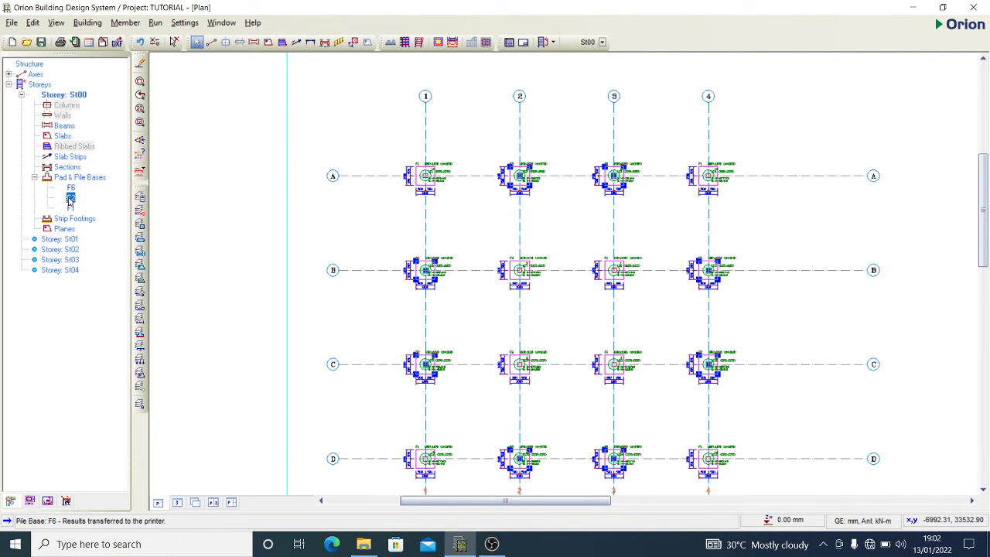
pyautogui.rightClick(70, 199)
pyautogui.click(93, 207)
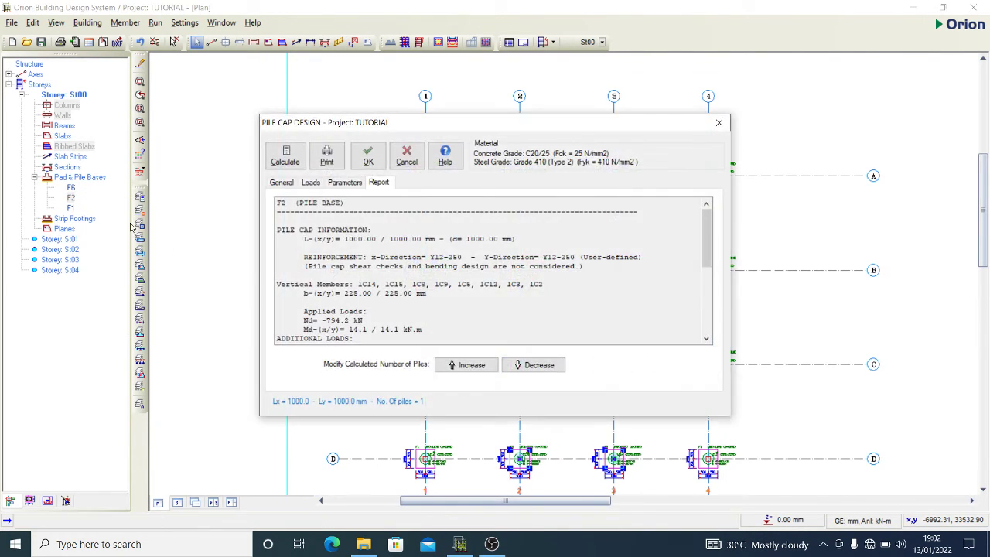
pyautogui.click(407, 159)
pyautogui.rightClick(72, 200)
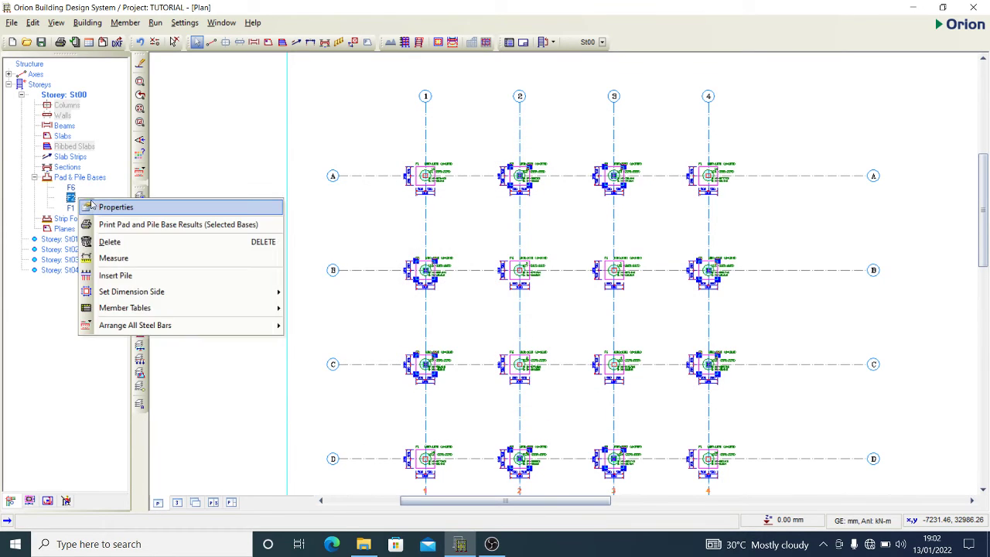
pyautogui.click(99, 205)
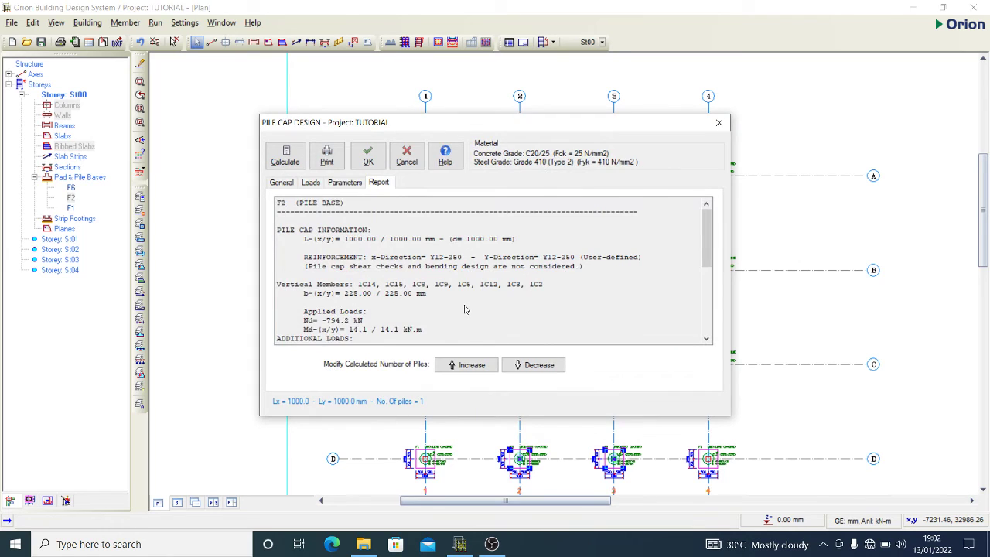
pyautogui.scroll(-1, 443, 308)
pyautogui.click(408, 158)
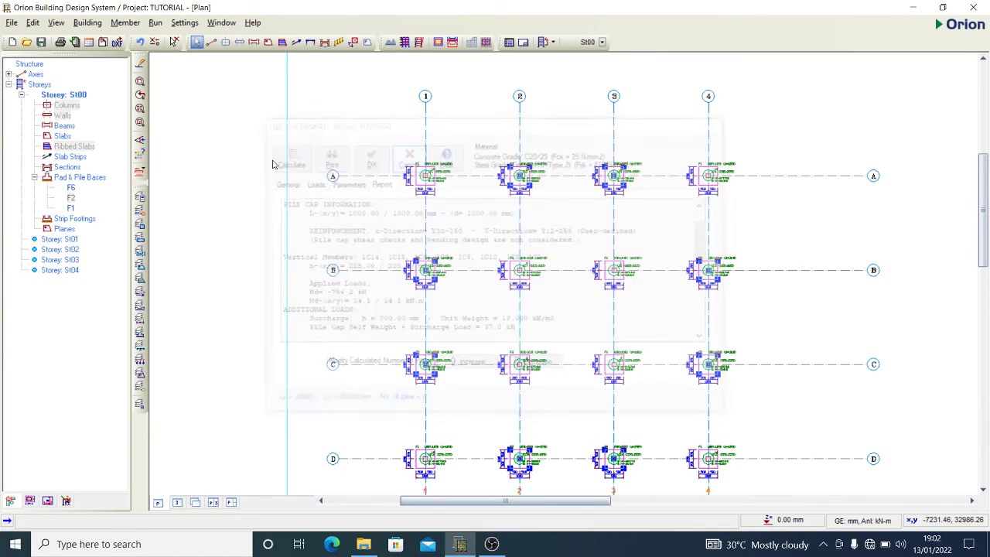
pyautogui.rightClick(70, 198)
pyautogui.click(112, 226)
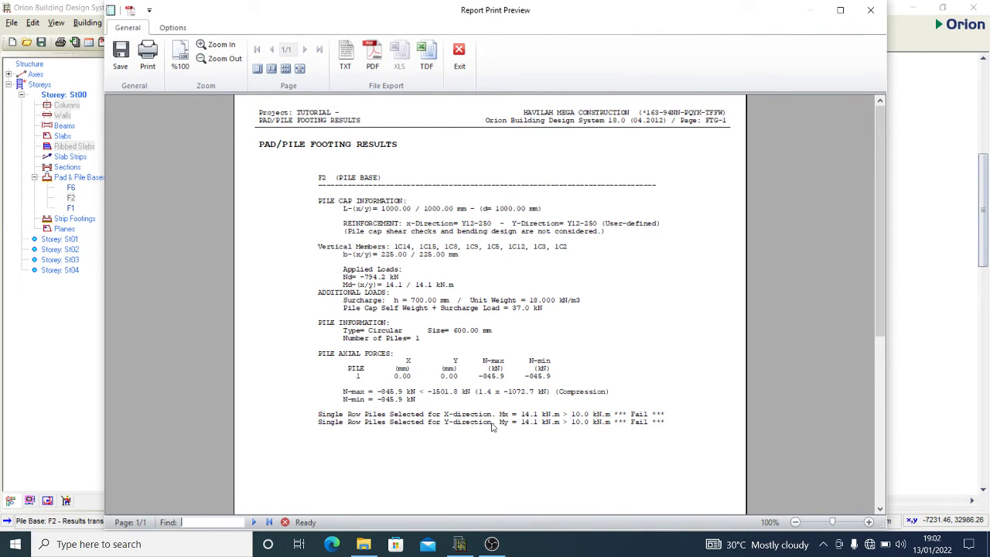
pyautogui.click(871, 10)
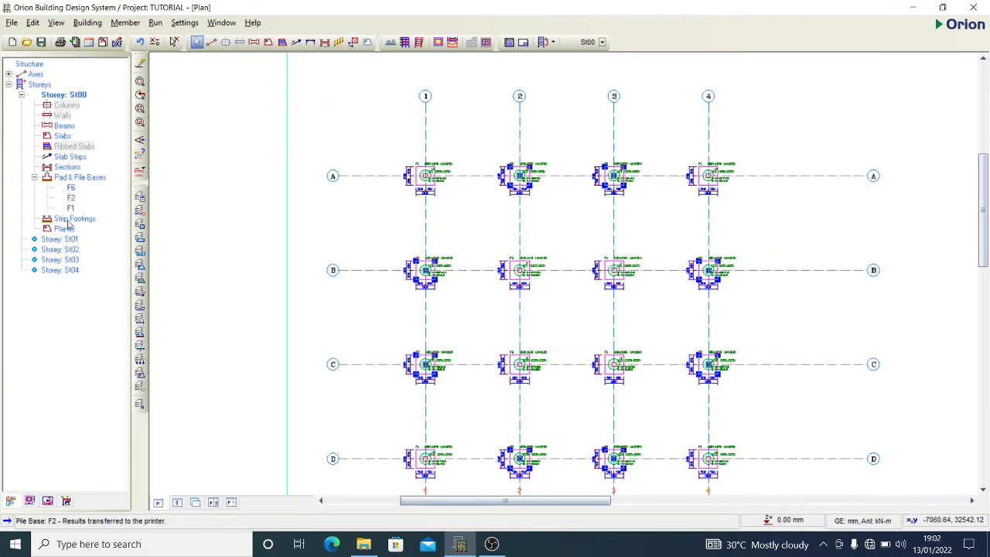
# Print the F1 pile base results, close the preview, and bring up F6's options
pyautogui.click(70, 207)
pyautogui.rightClick(71, 208)
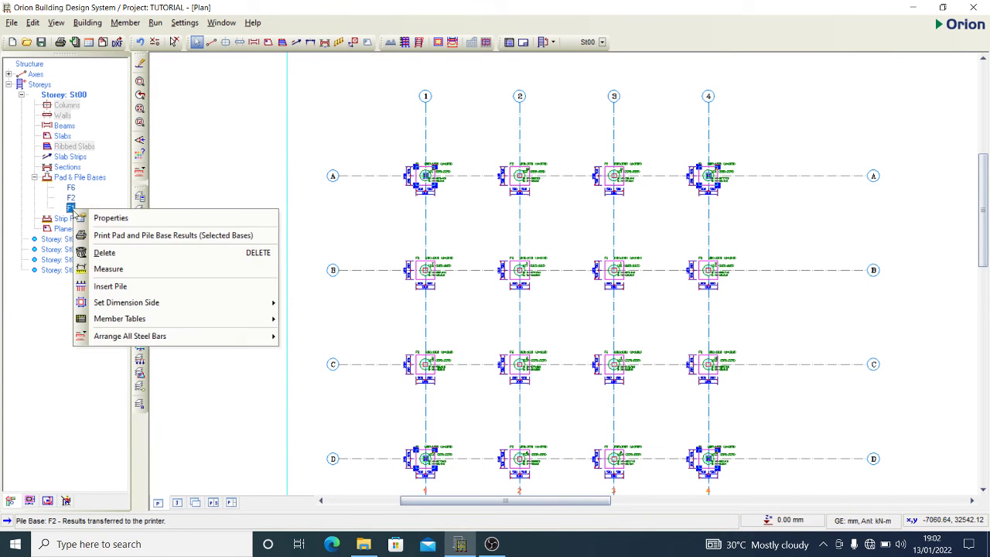
pyautogui.click(123, 234)
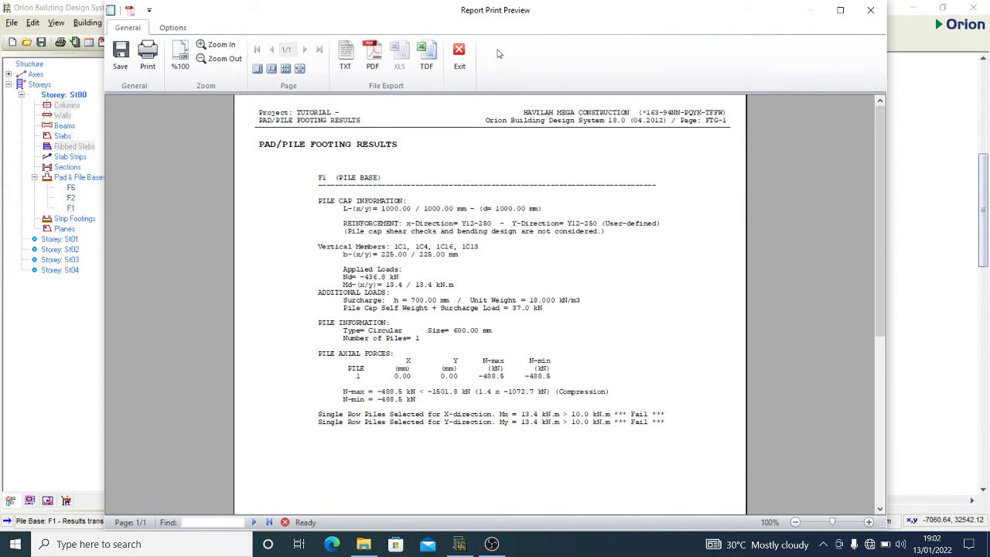
pyautogui.click(460, 56)
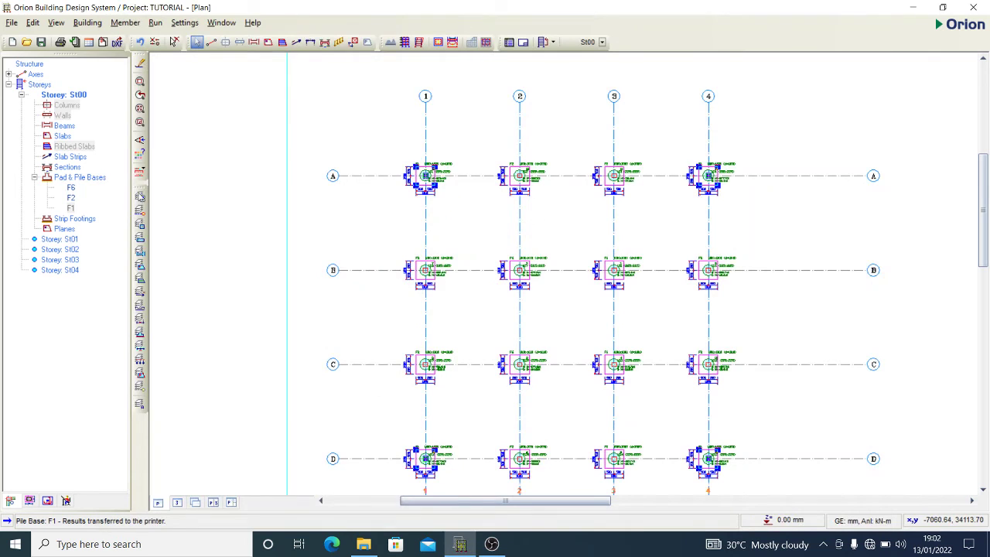
pyautogui.click(72, 188)
pyautogui.rightClick(73, 188)
# Set F6's minimum pile rows to 1, recalculate, and increase it to three piles
pyautogui.click(93, 195)
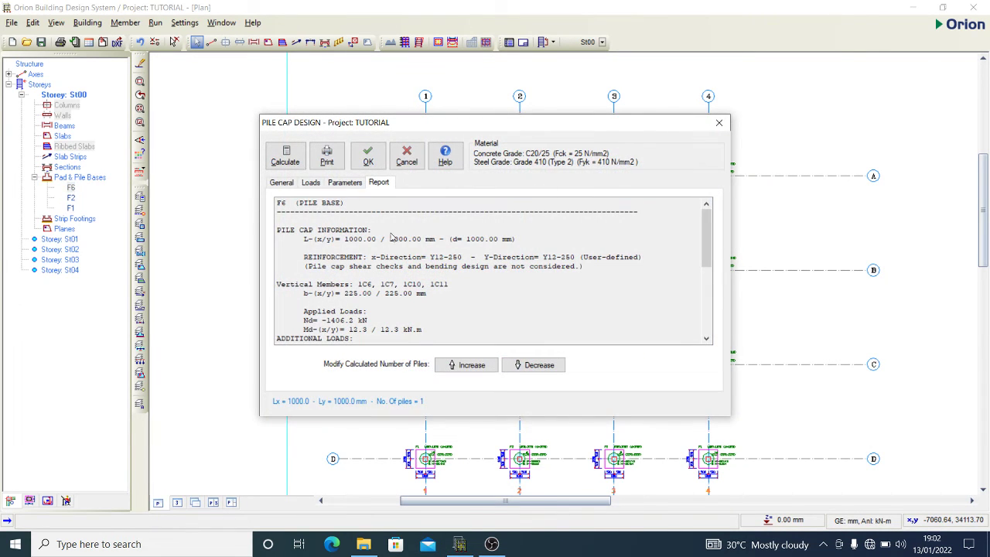
pyautogui.click(337, 184)
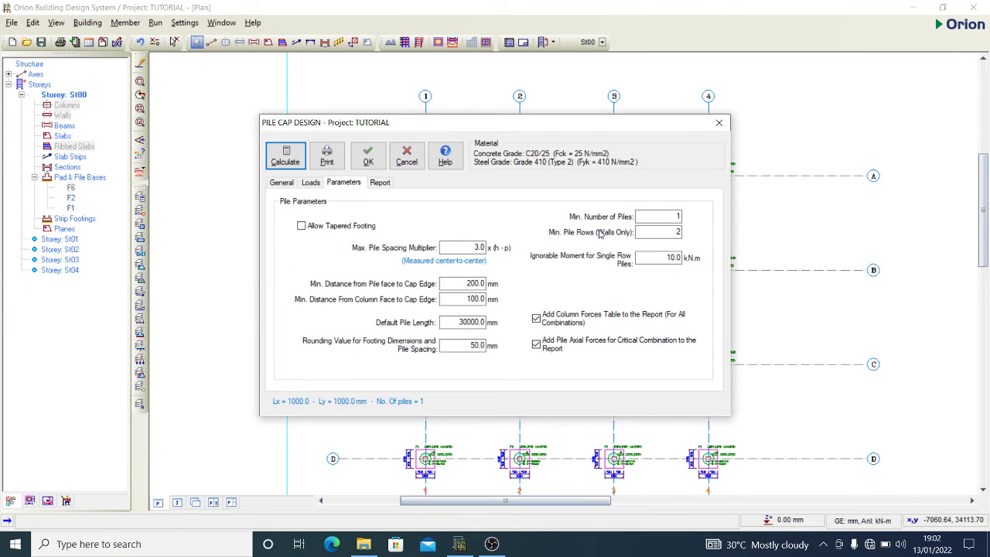
pyautogui.doubleClick(677, 233)
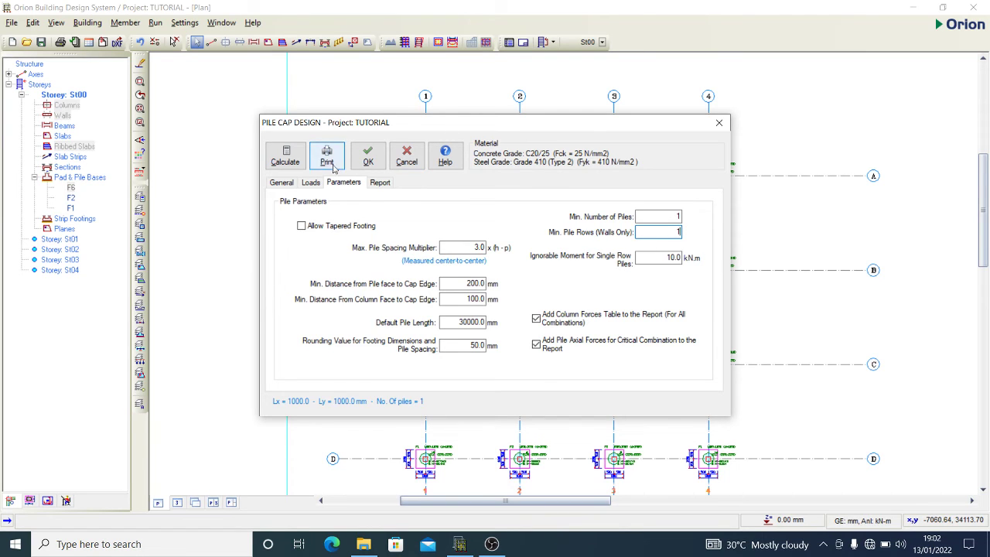
pyautogui.click(294, 160)
pyautogui.scroll(-5, 472, 320)
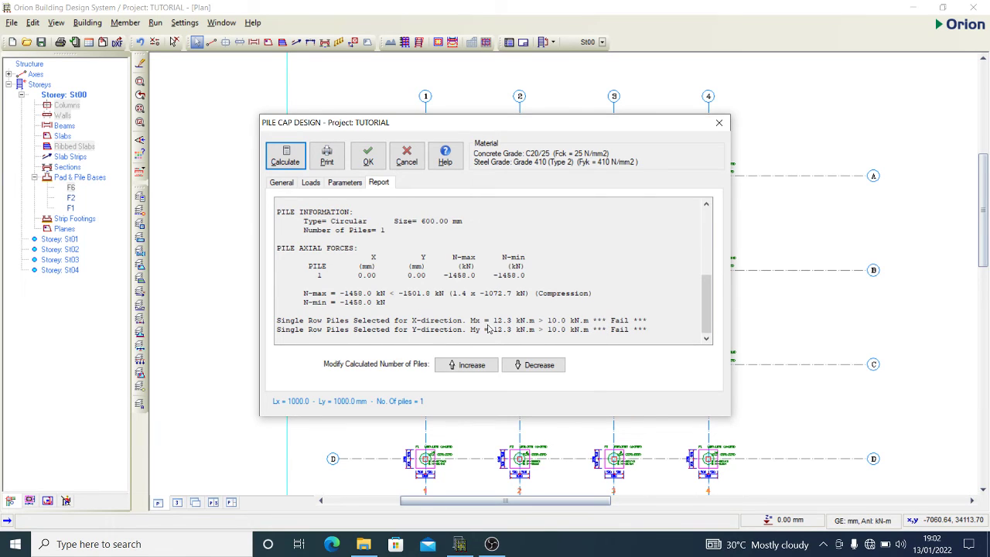
pyautogui.click(483, 368)
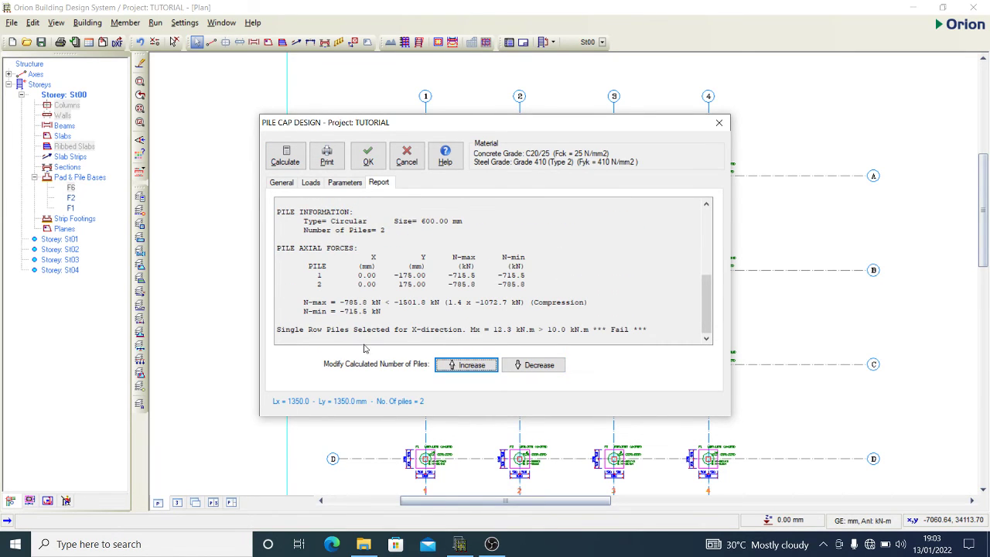
pyautogui.click(469, 365)
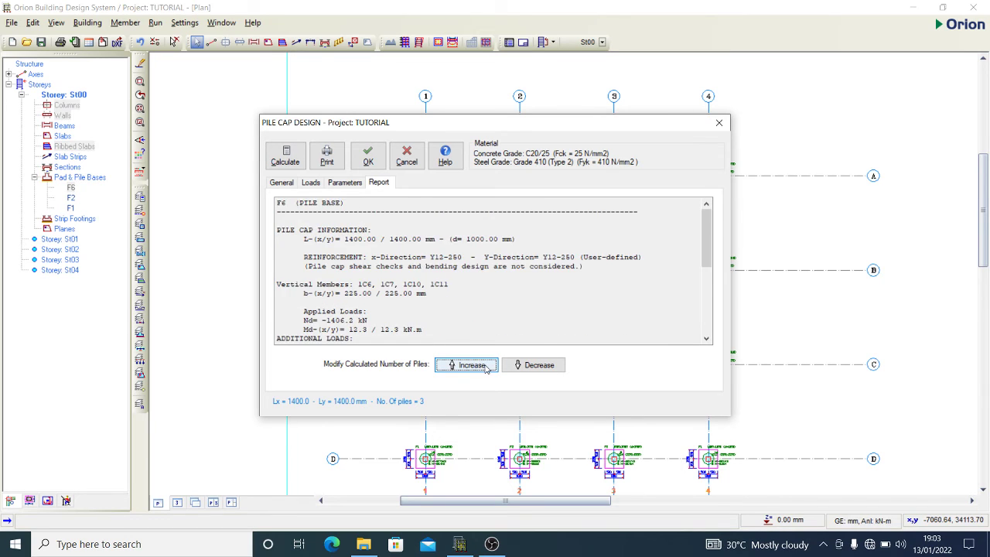
pyautogui.scroll(-2, 493, 303)
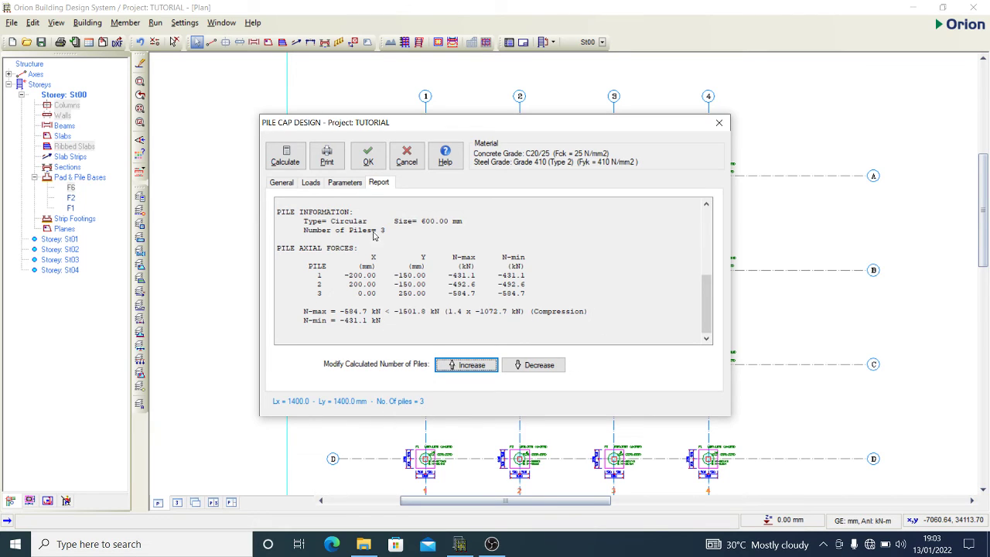
pyautogui.click(365, 160)
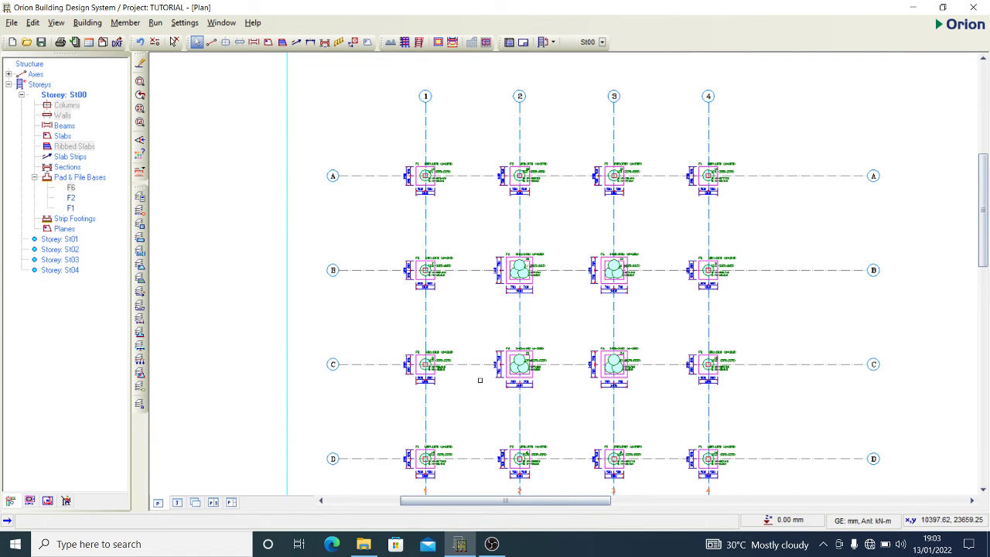
# Increase the F2 pile cap to three piles, giving 1400 x 1400 mm caps
pyautogui.click(70, 198)
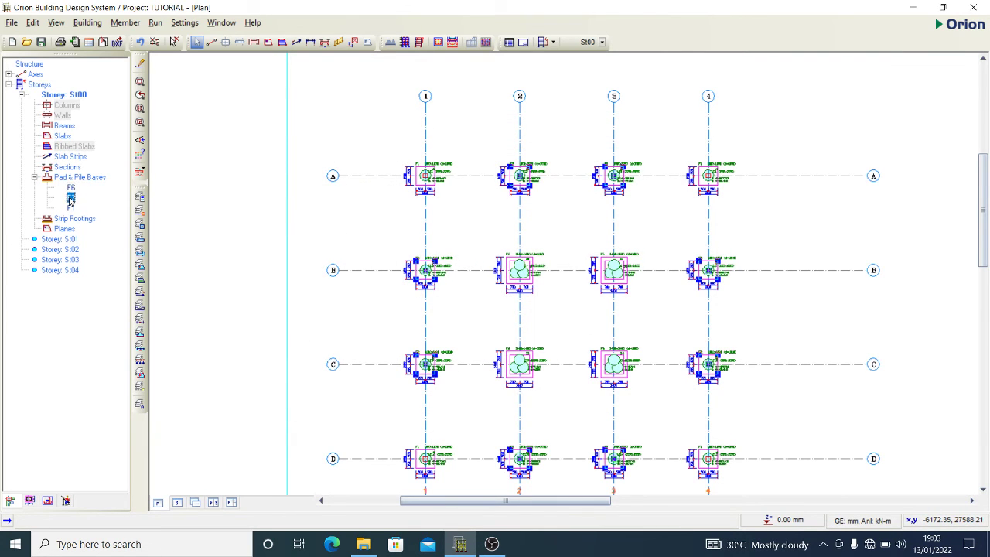
pyautogui.rightClick(70, 198)
pyautogui.click(97, 204)
pyautogui.scroll(-6, 457, 329)
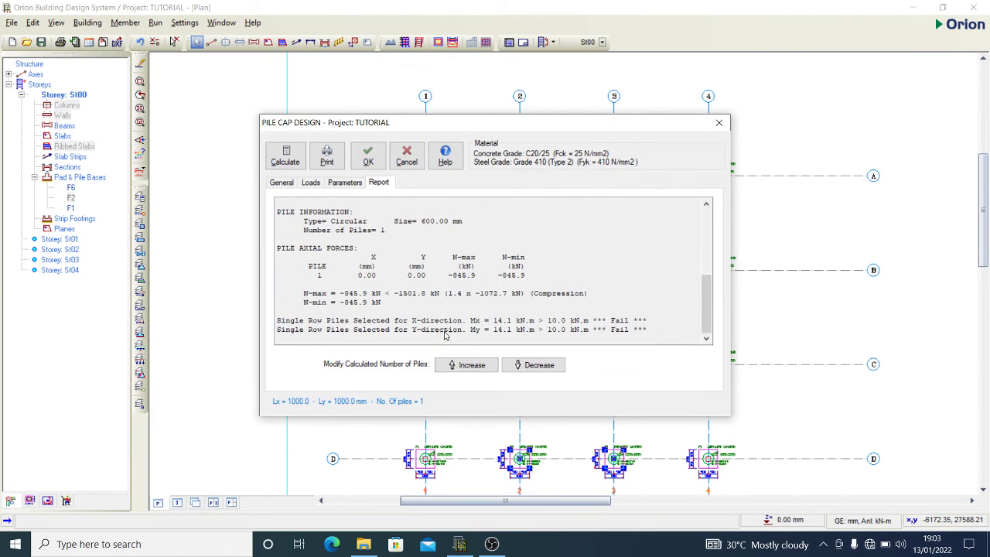
pyautogui.click(467, 365)
pyautogui.scroll(-5, 469, 367)
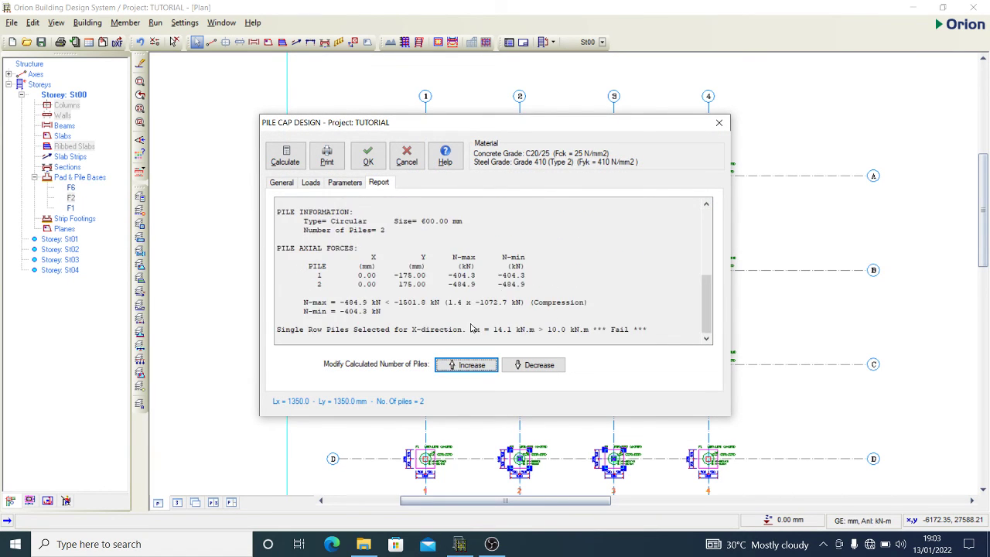
pyautogui.click(472, 366)
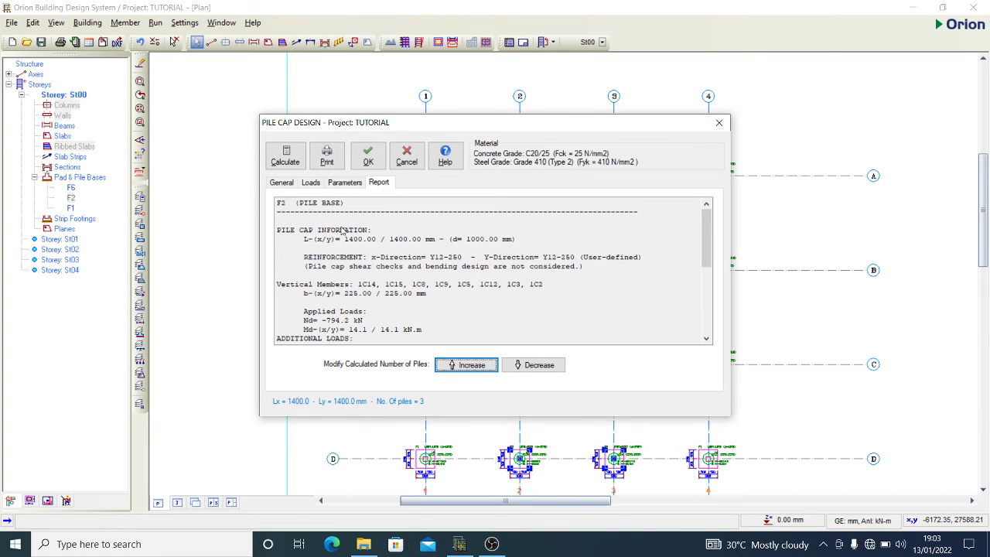
pyautogui.click(364, 161)
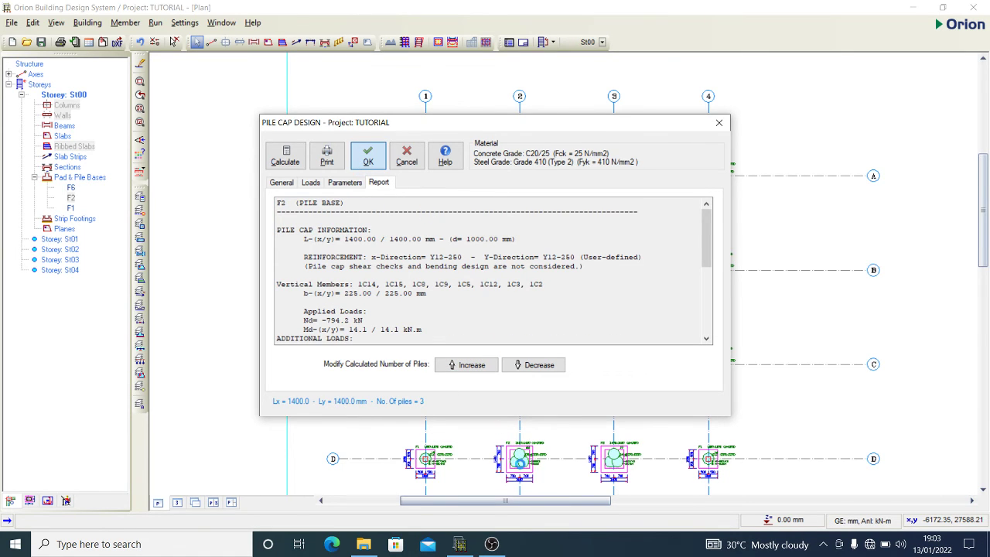
# Raise the F1 pile cap design to three piles
pyautogui.click(70, 209)
pyautogui.rightClick(72, 208)
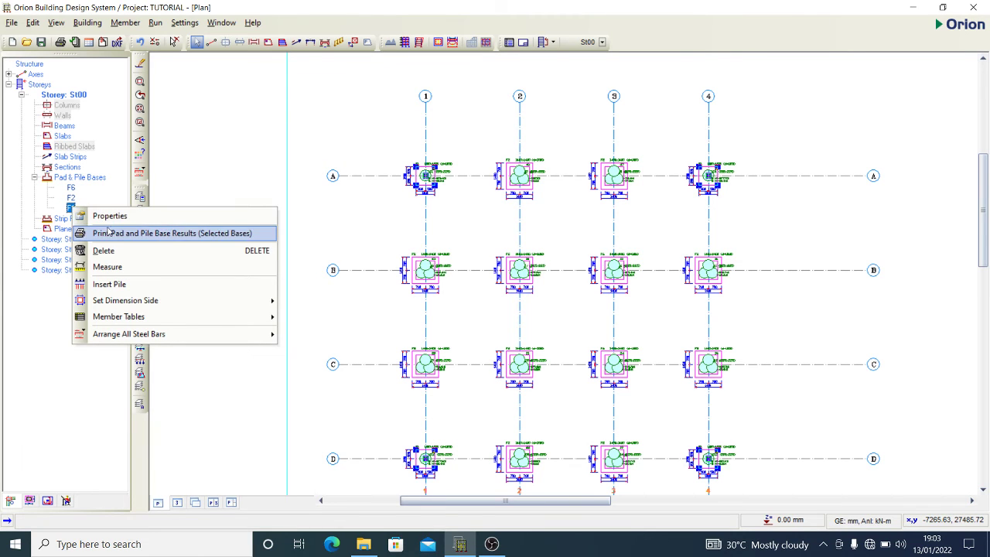
pyautogui.click(114, 217)
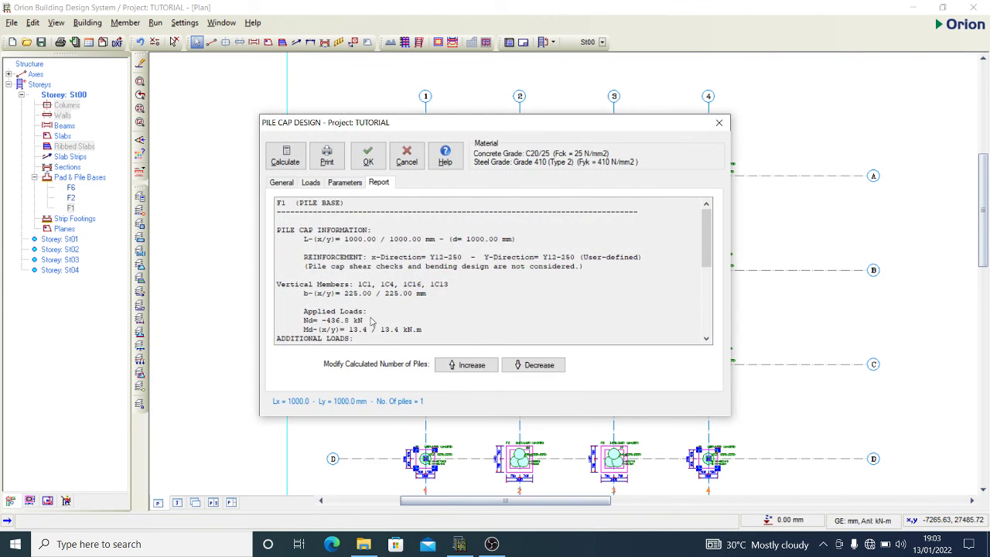
pyautogui.scroll(-6, 371, 320)
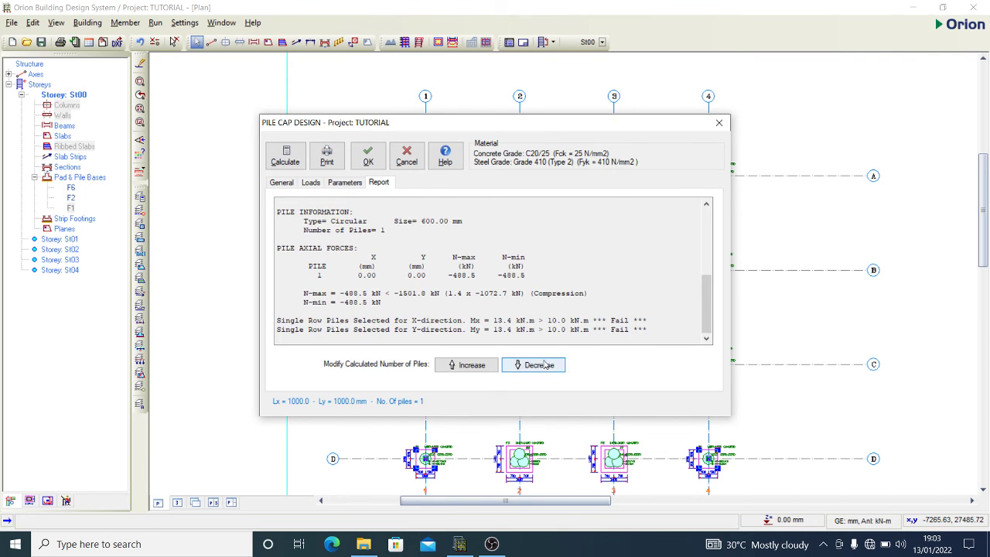
pyautogui.click(487, 365)
pyautogui.scroll(-5, 493, 309)
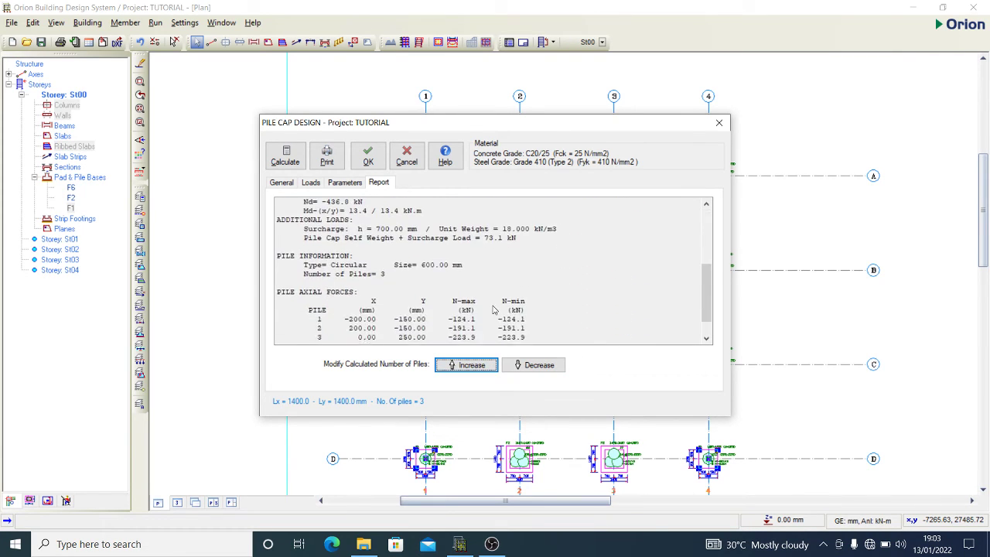
pyautogui.scroll(-3, 493, 309)
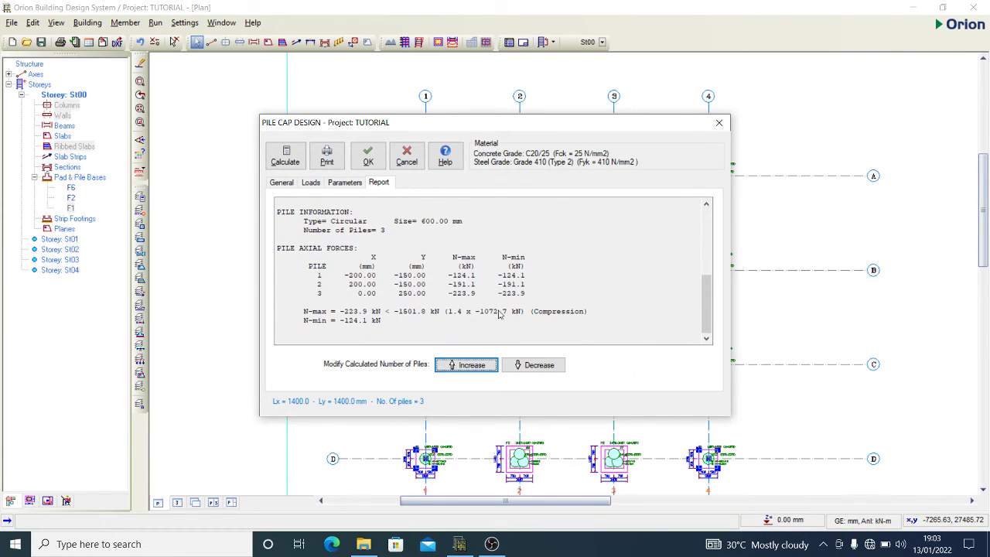
pyautogui.click(373, 160)
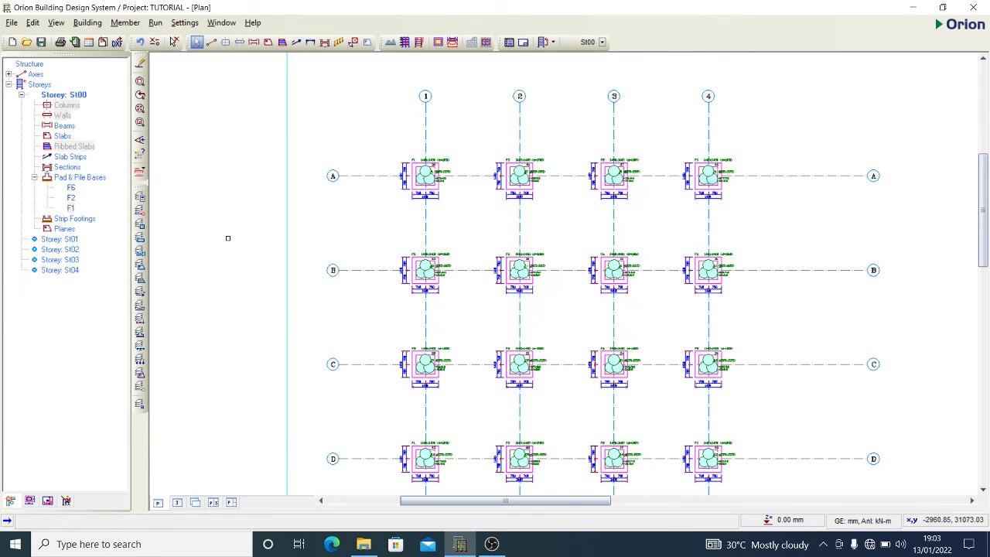
# Print F6's three-pile results for the selected bases and close the report preview
pyautogui.rightClick(72, 188)
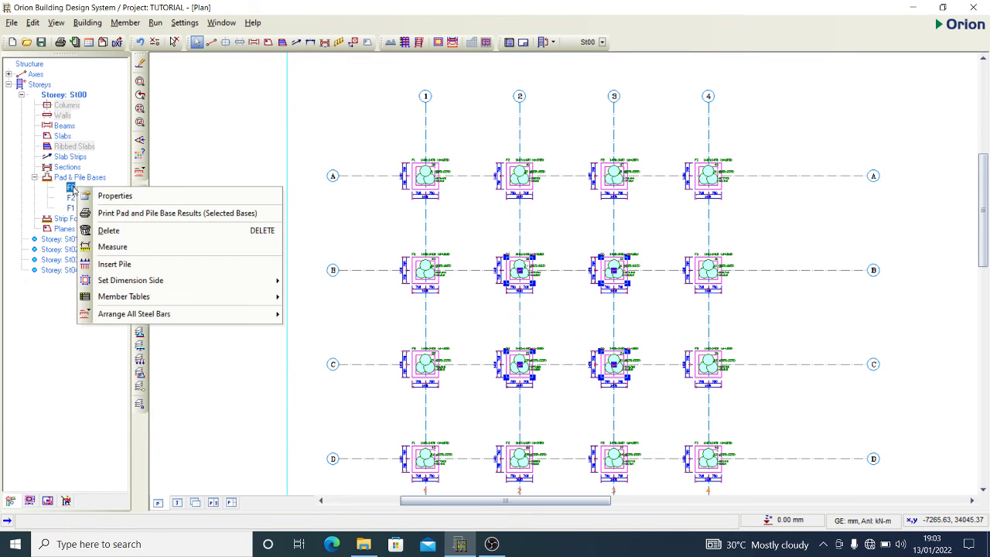
pyautogui.click(124, 213)
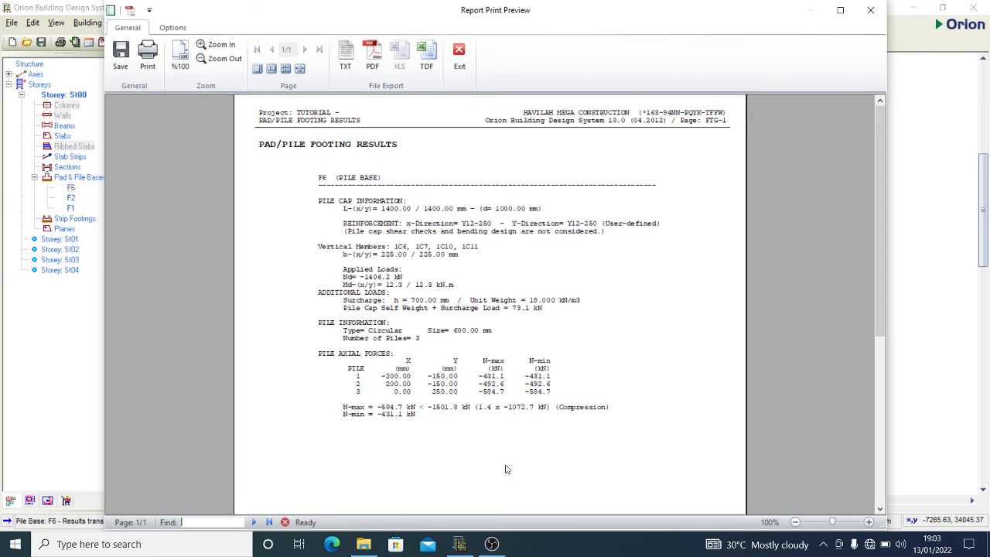
pyautogui.click(871, 10)
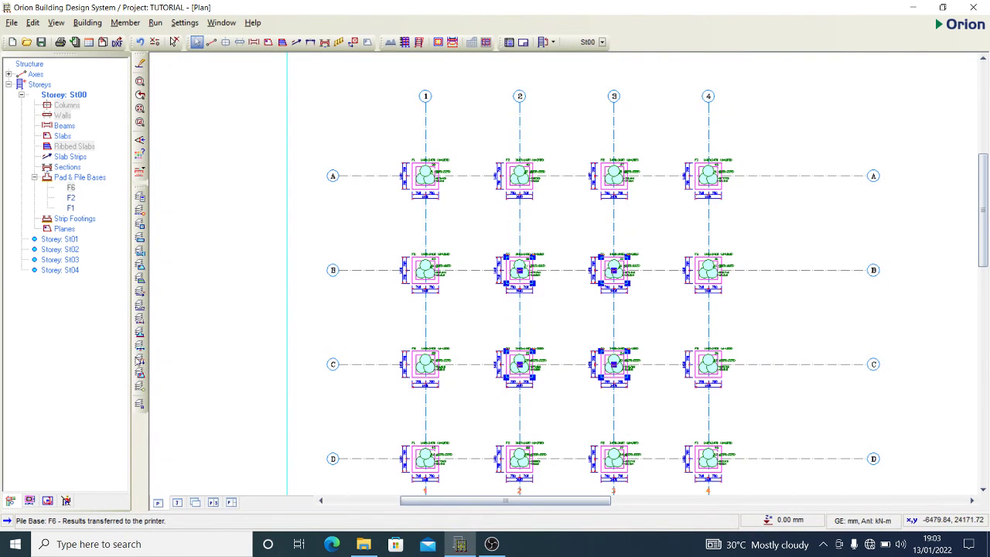
# Switch to 3D View and orbit to see the pile clusters from the side and below
pyautogui.click(177, 502)
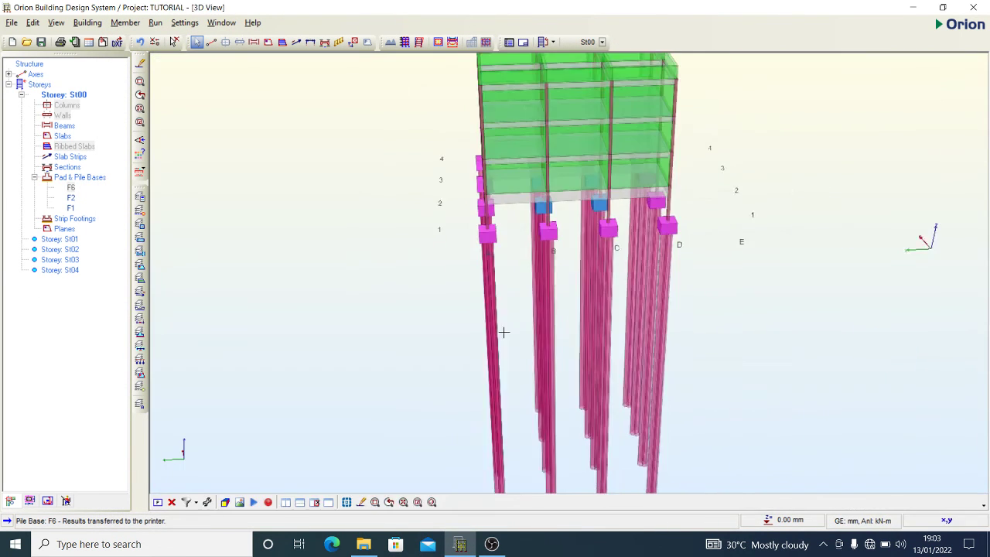
pyautogui.moveTo(504, 331); pyautogui.dragTo(846, 228, button='middle')
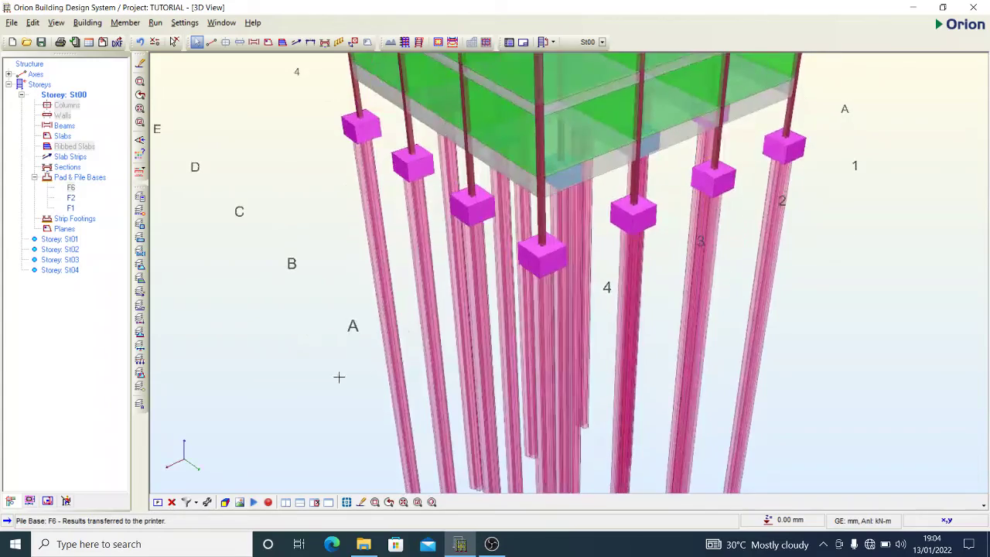
pyautogui.scroll(-5, 339, 377)
pyautogui.moveTo(711, 247); pyautogui.dragTo(624, 255, button='middle')
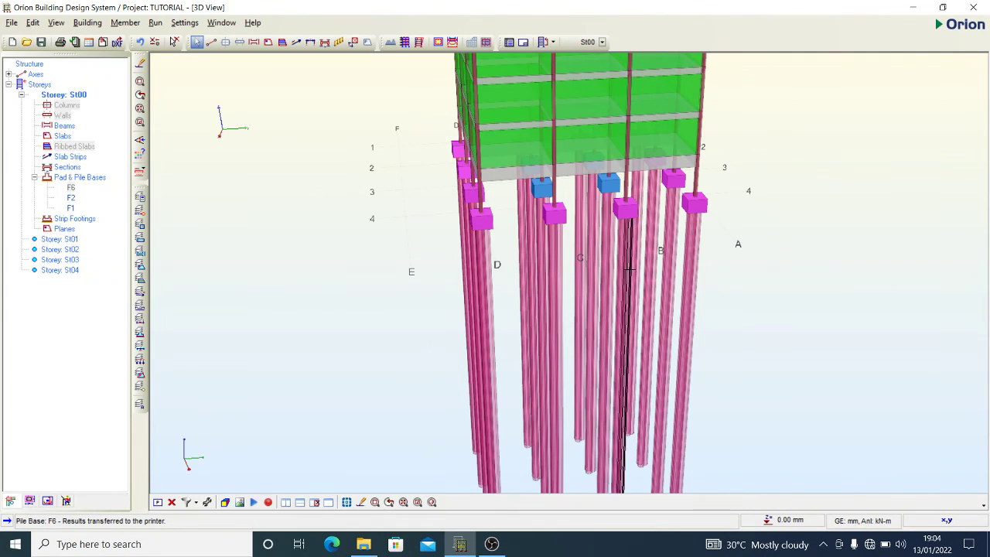